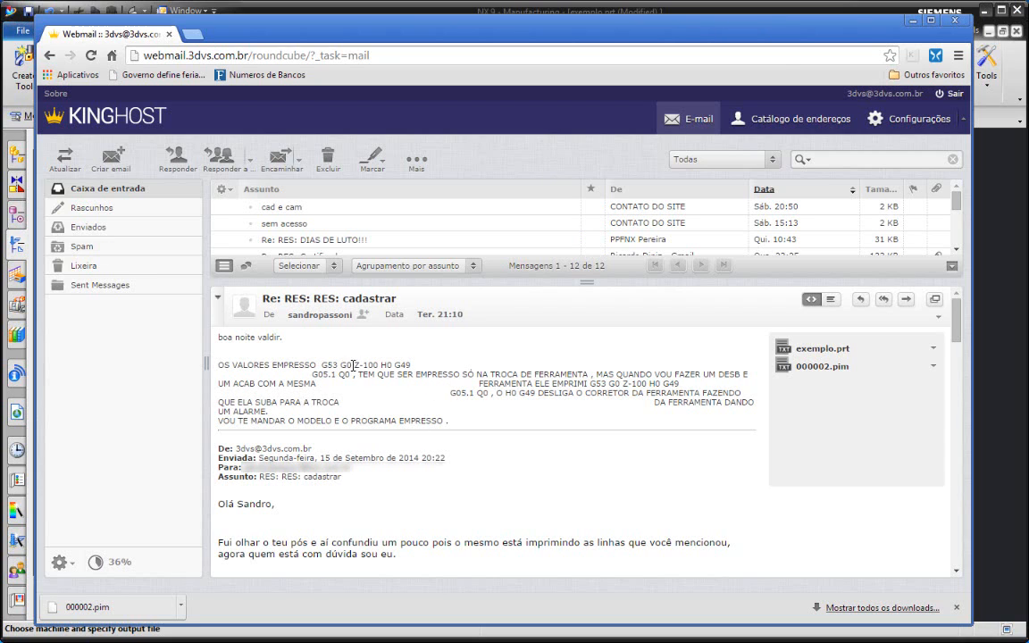
- Examine in the e-mail when the G53 G0 Z-100 H0 G49 and G05.1 Q0 lines should be output around tool changes
left_click_drag(321, 376, 356, 375)
triple_click(341, 377)
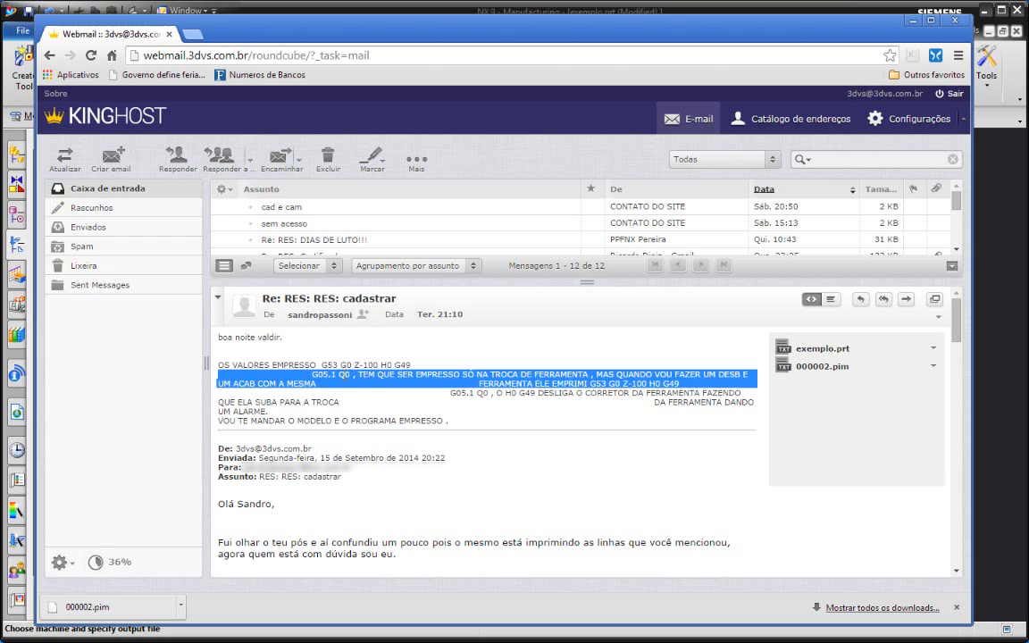
left_click(341, 375)
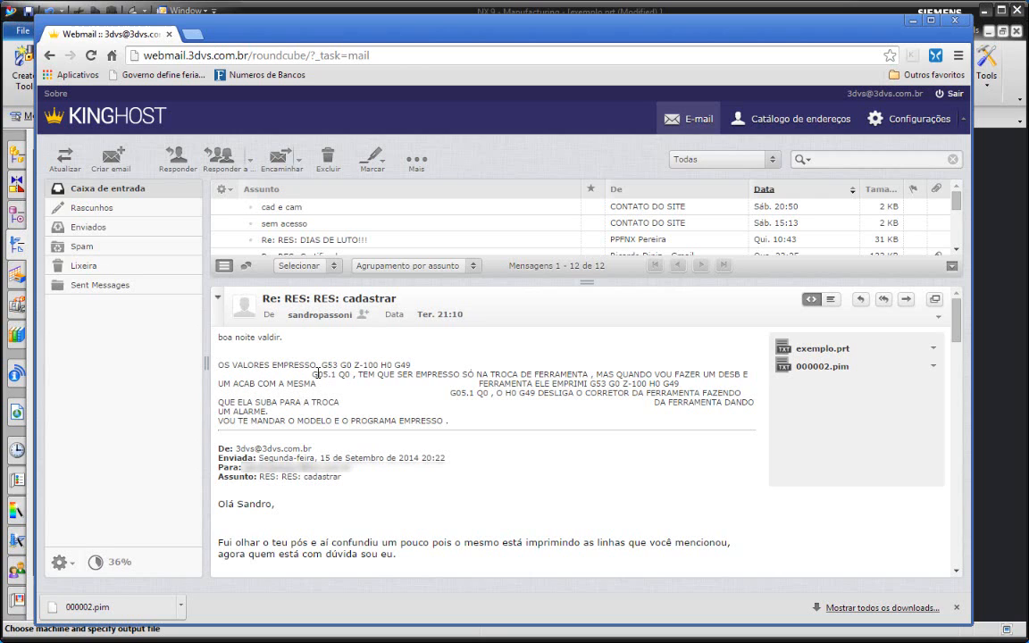
left_click_drag(313, 375, 358, 376)
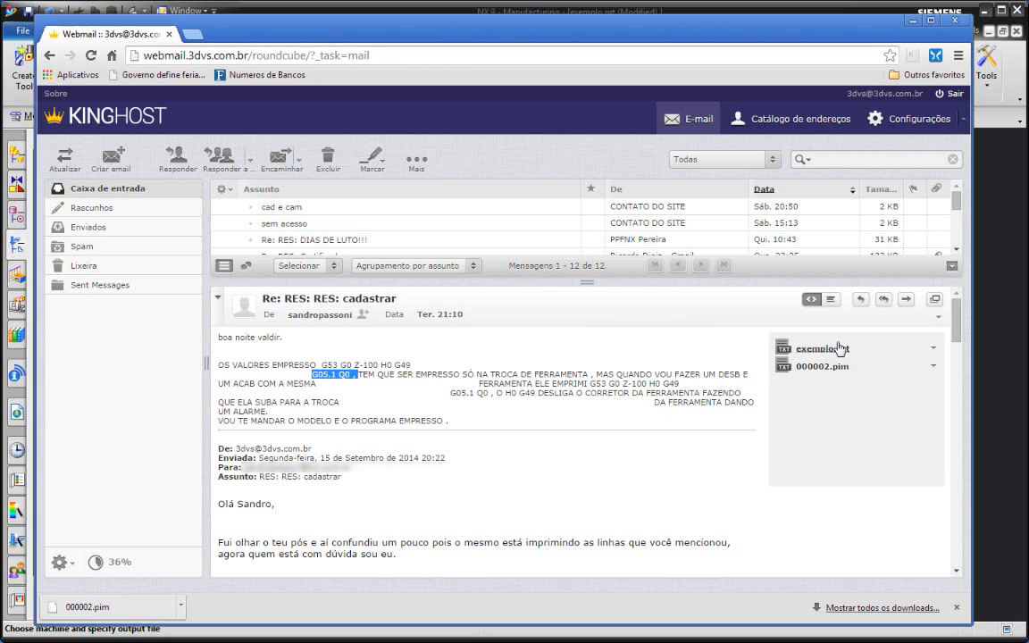
- Switch to NX and compare the tool paths of operations DESB-T1-F25 and ACAB-T1-F25 on the plate's four corner holes
left_click(914, 22)
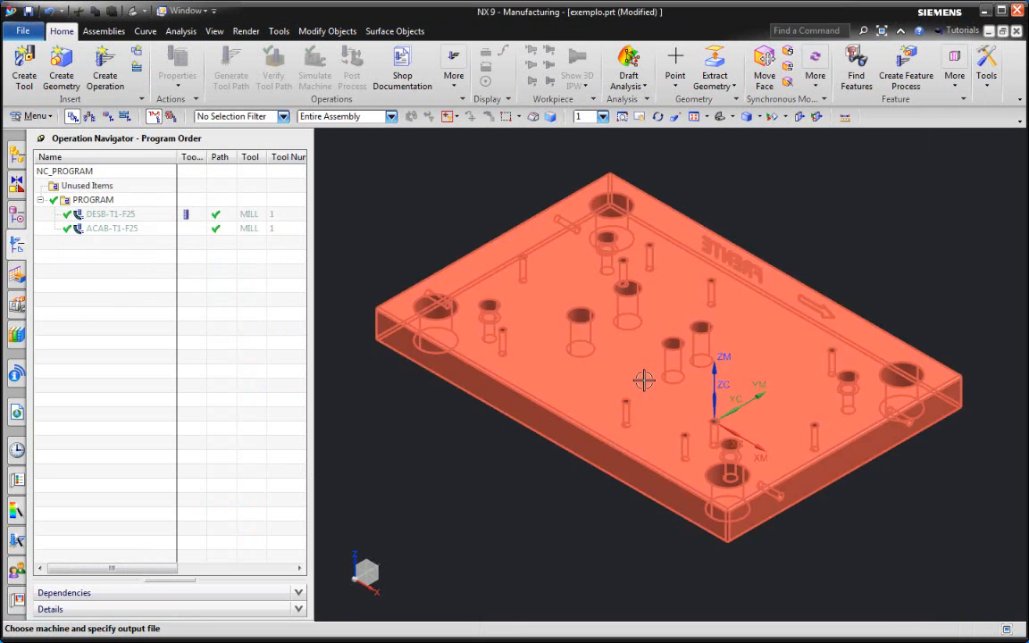
mouse_move(645, 377)
middle_mouse_down()
mouse_move(660, 353)
mouse_move(683, 367)
mouse_move(672, 361)
mouse_move(668, 394)
mouse_move(679, 417)
mouse_move(641, 373)
middle_mouse_up()
left_click(141, 228)
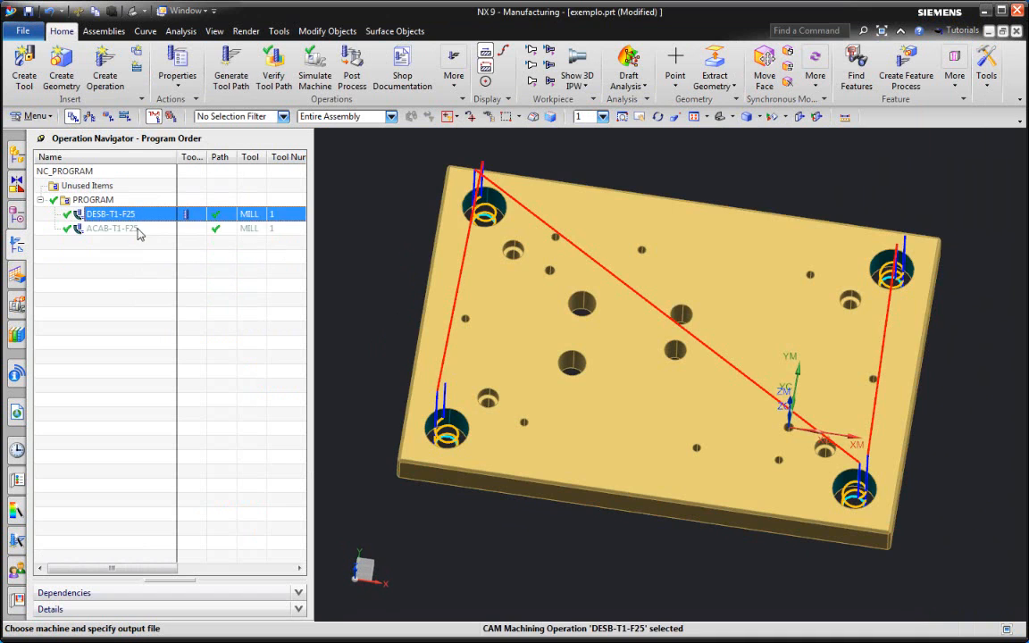
left_click(125, 214)
left_click(136, 229)
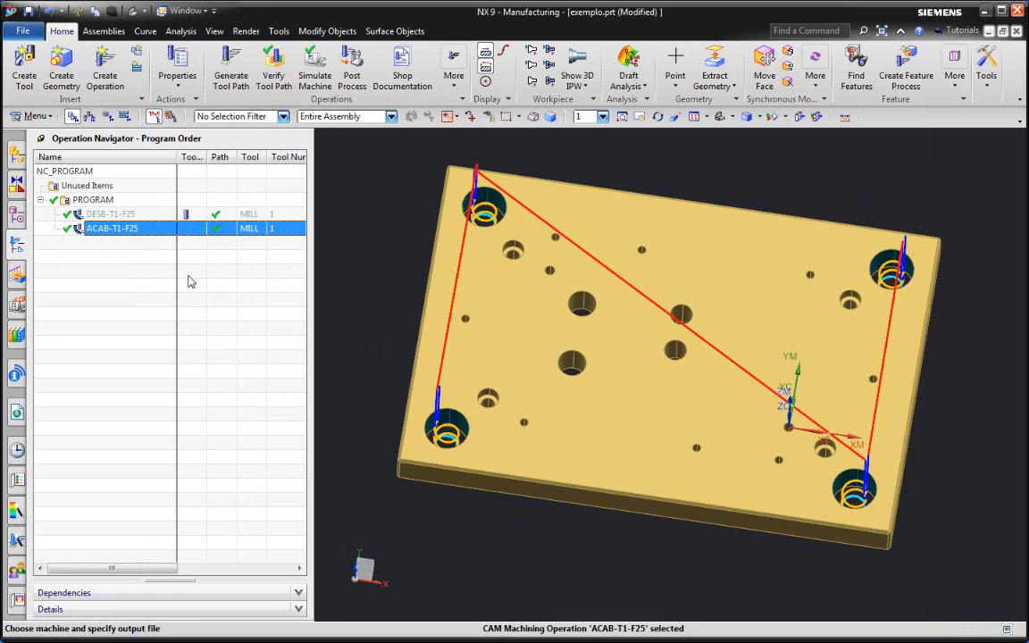
left_click(132, 215)
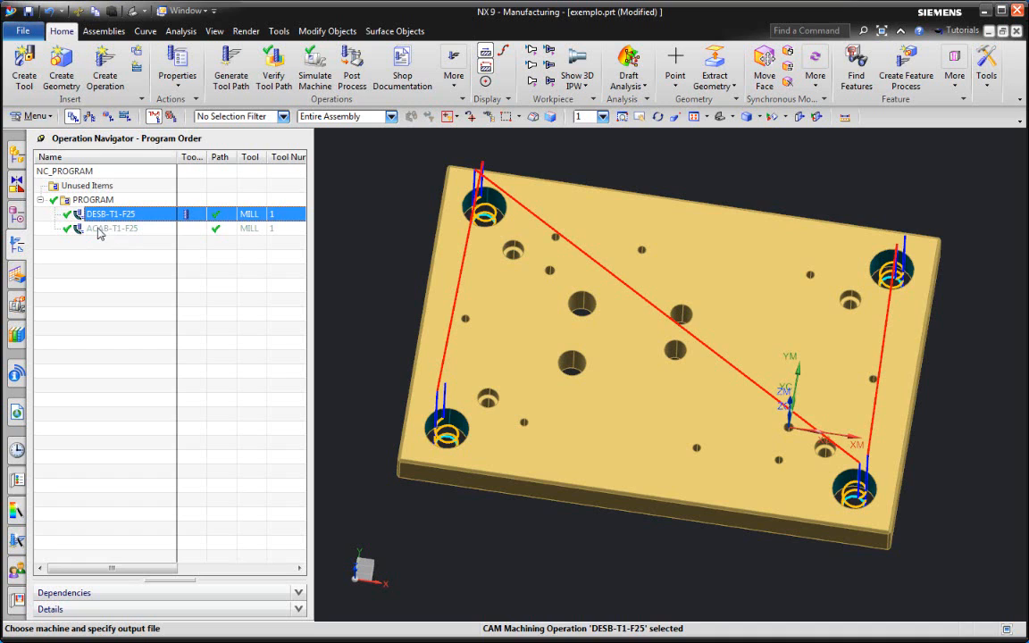
left_click(85, 227)
left_click(85, 214)
left_click(79, 225)
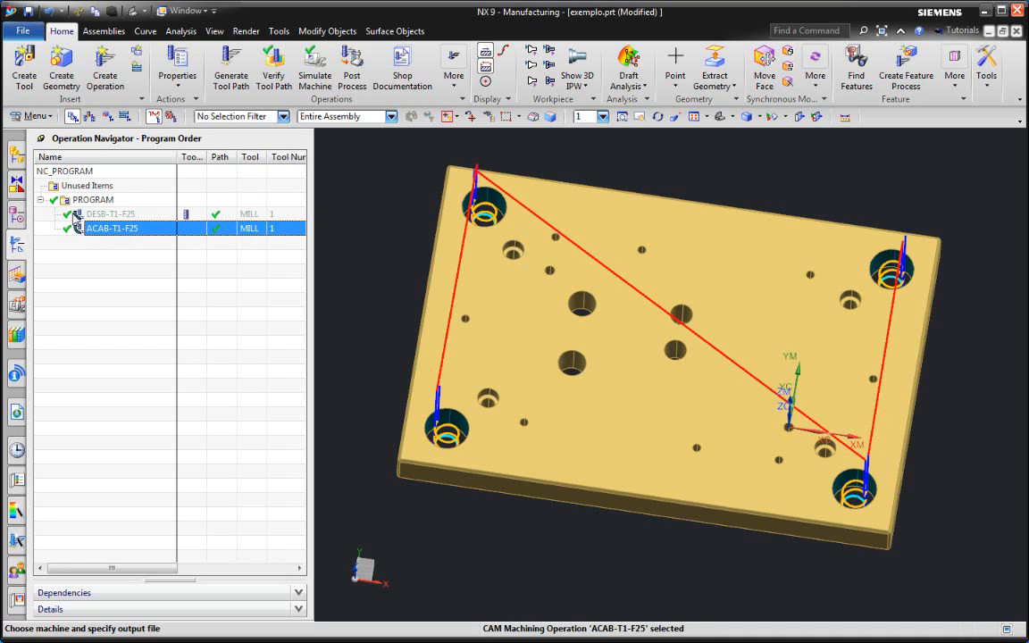
left_click(85, 214)
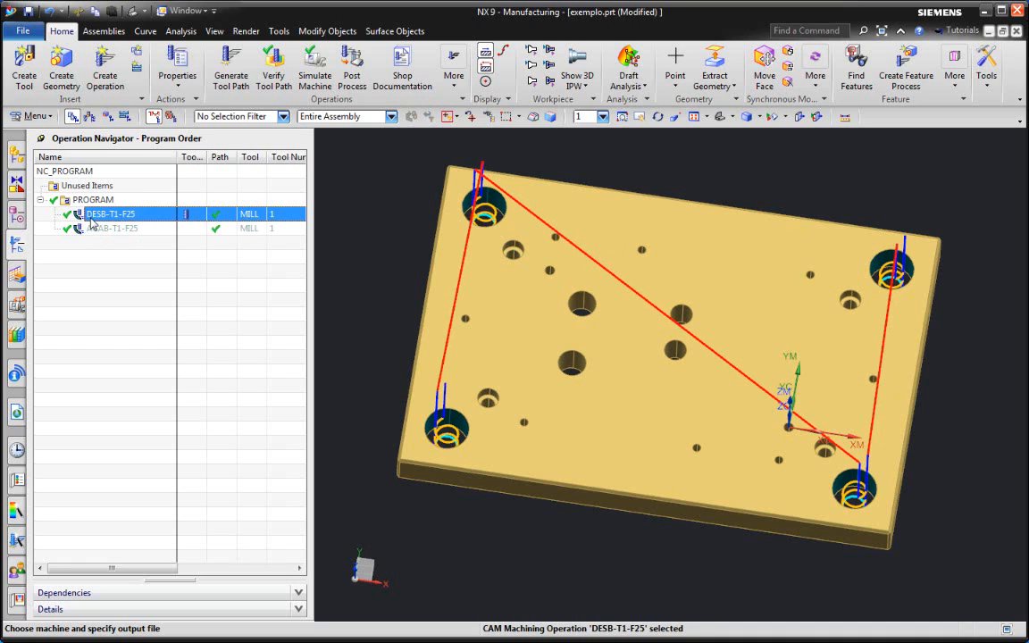
left_click(88, 225)
left_click(95, 215)
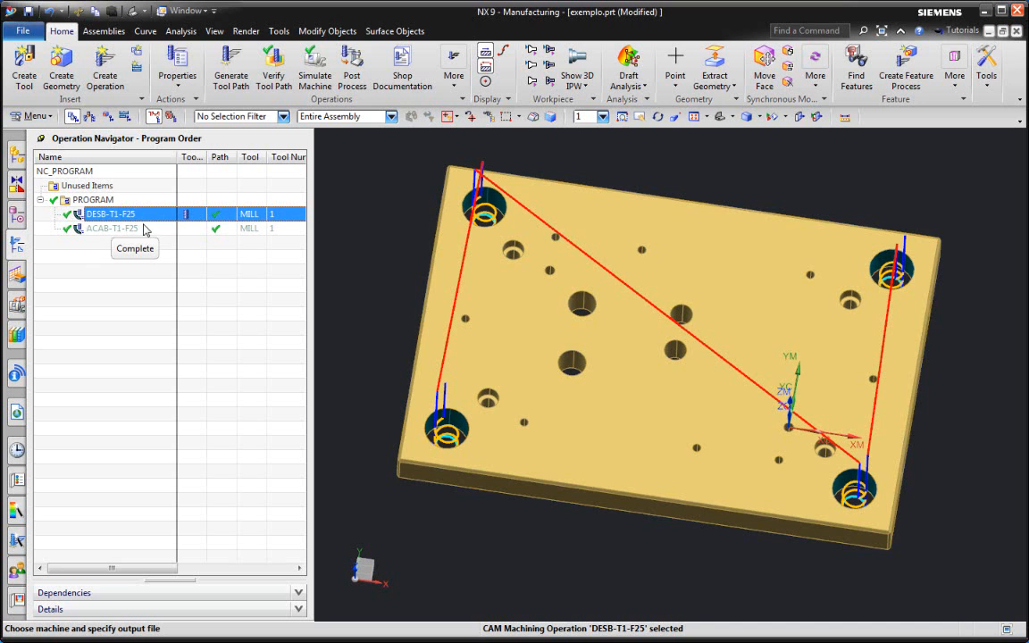
left_click(117, 230)
left_click(120, 217)
left_click(125, 228)
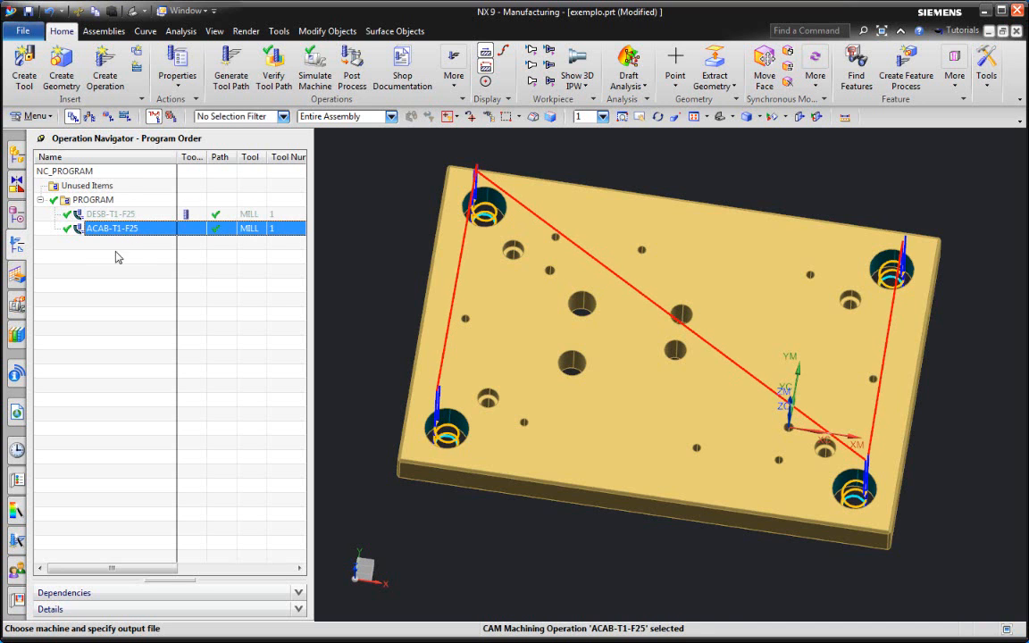
mouse_move(510, 333)
middle_mouse_down()
mouse_move(505, 310)
mouse_move(529, 300)
mouse_move(508, 325)
middle_mouse_up()
left_click(126, 218)
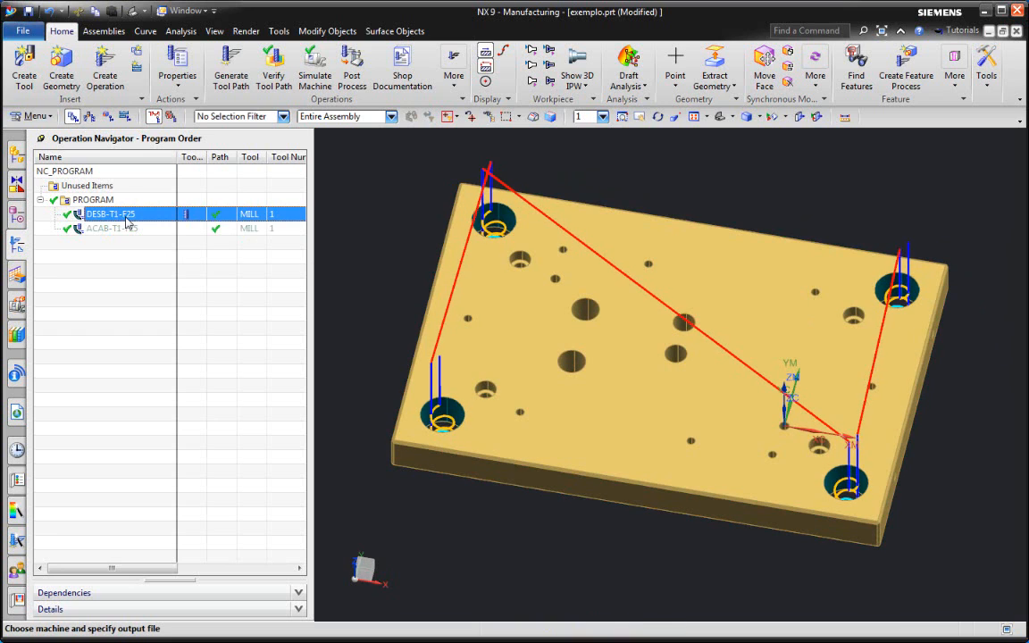
left_click(116, 229)
left_click(116, 216)
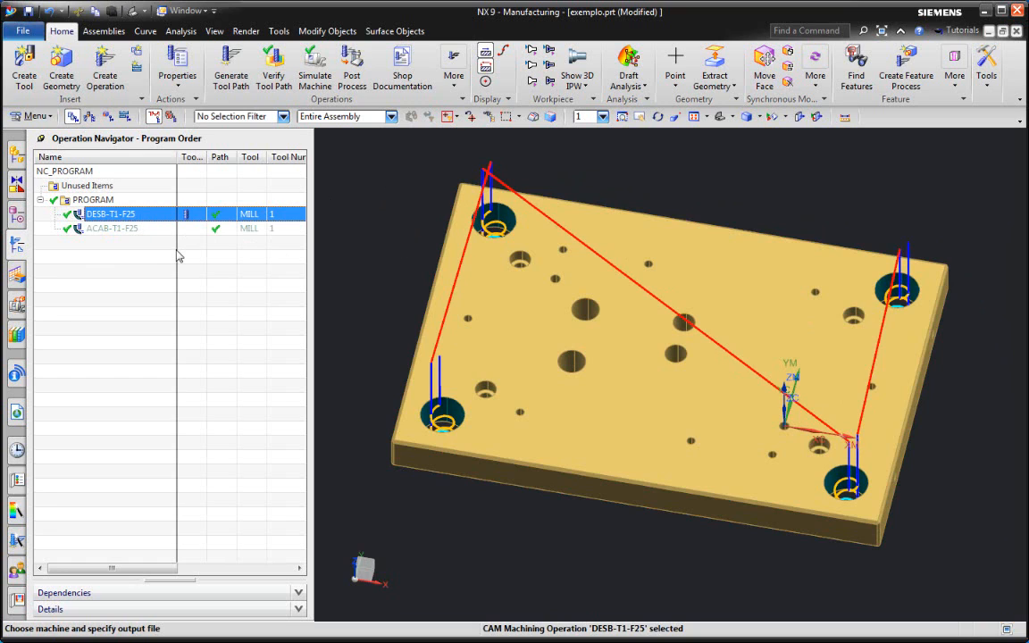
left_click(115, 228)
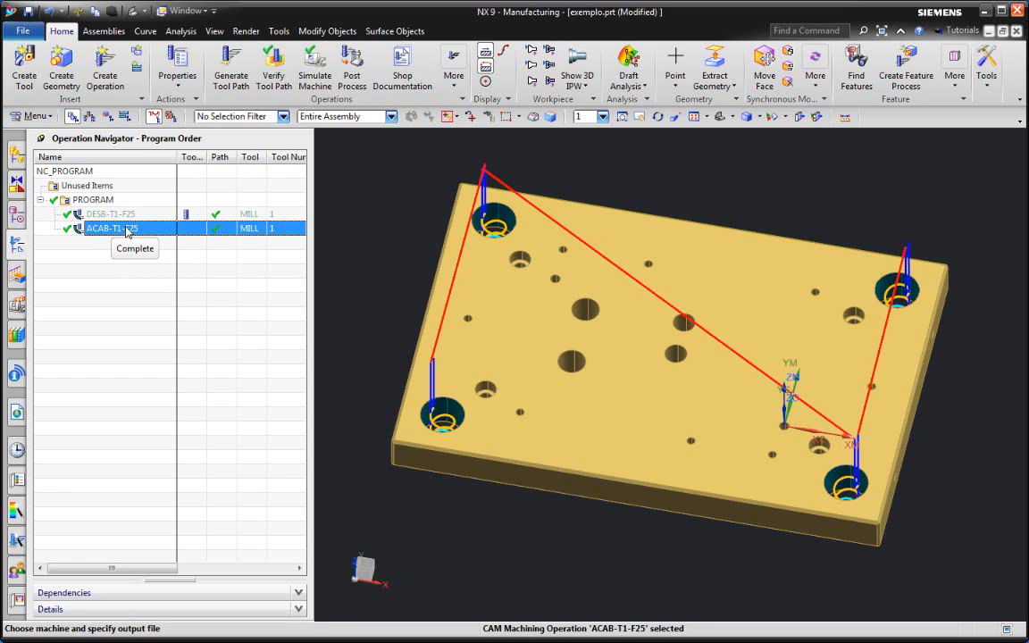
middle_click_drag(639, 312, 485, 298)
left_click(167, 224)
left_click(117, 214)
left_click(137, 227)
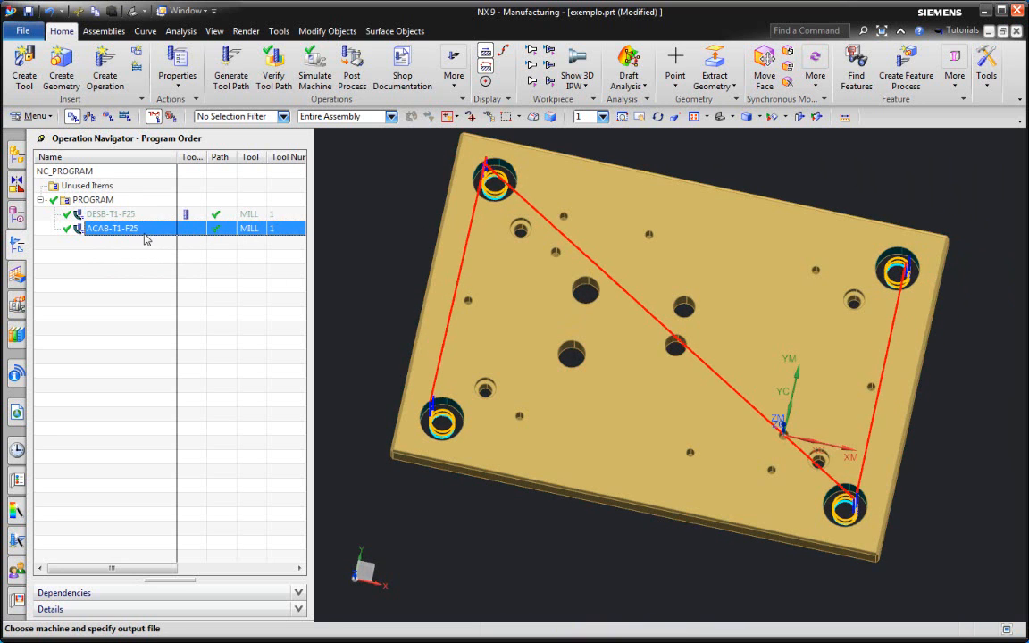
mouse_move(674, 339)
middle_mouse_down()
mouse_move(540, 231)
mouse_move(534, 238)
middle_mouse_up()
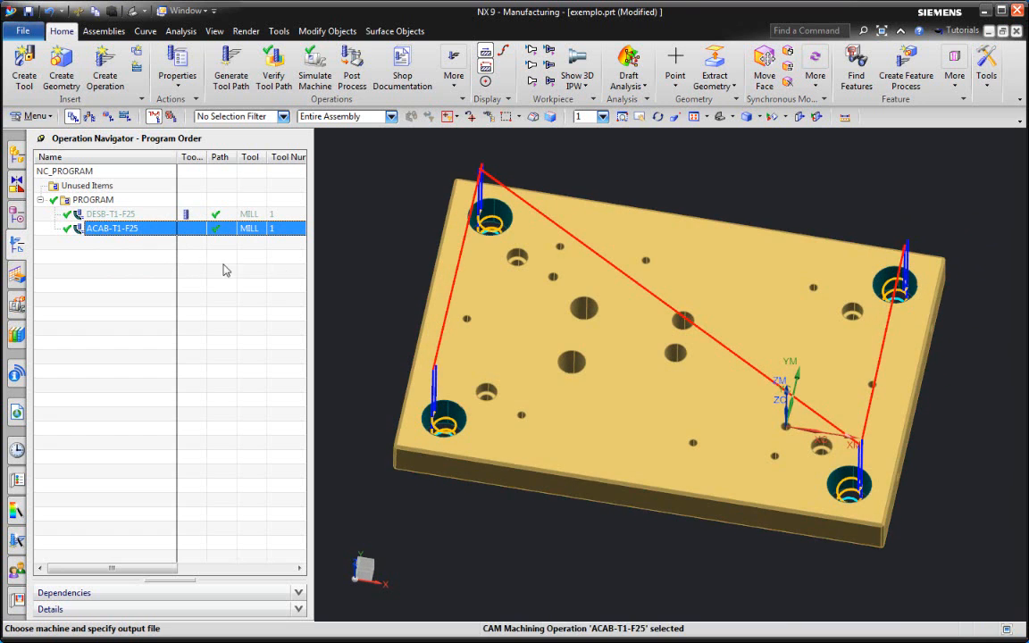
left_click(131, 224)
left_click(132, 216)
left_click(131, 229)
left_click(131, 216)
left_click(134, 227)
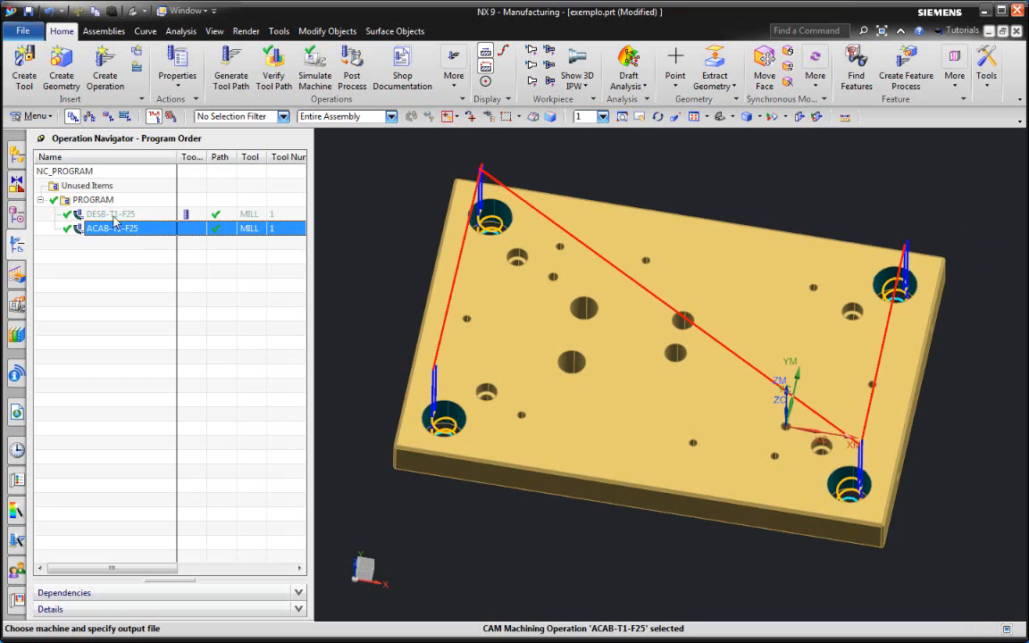
left_click(122, 215)
left_click(125, 227)
left_click(127, 219)
left_click(128, 227)
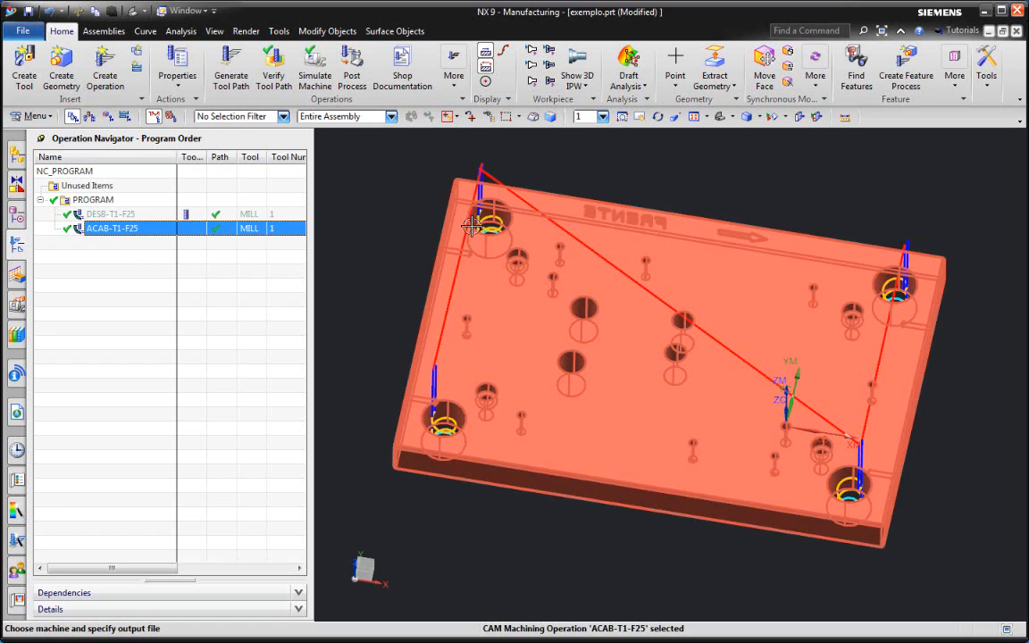
left_click(130, 217)
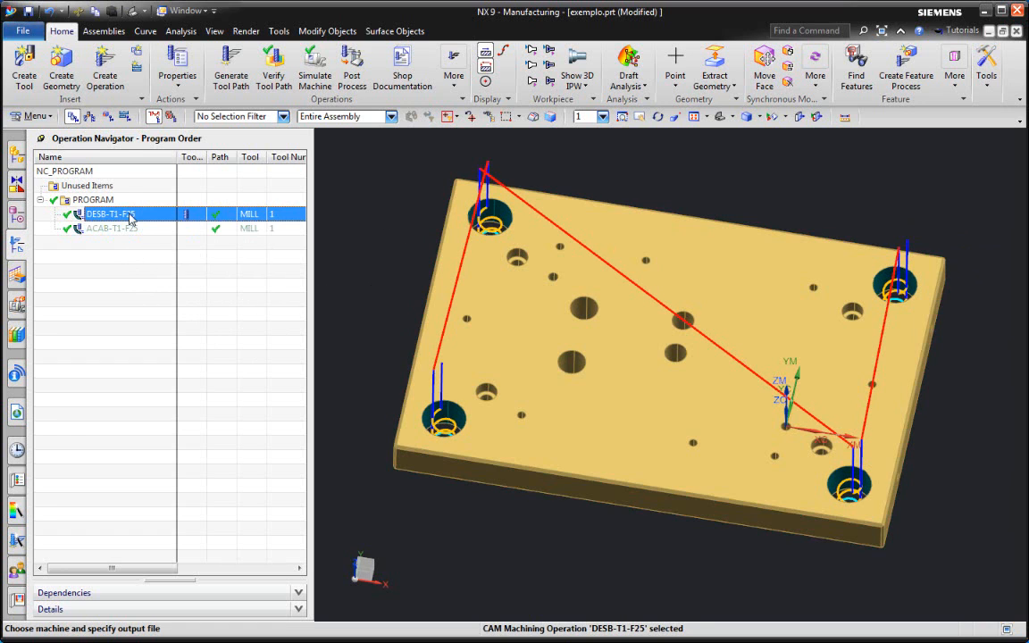
left_click(135, 230)
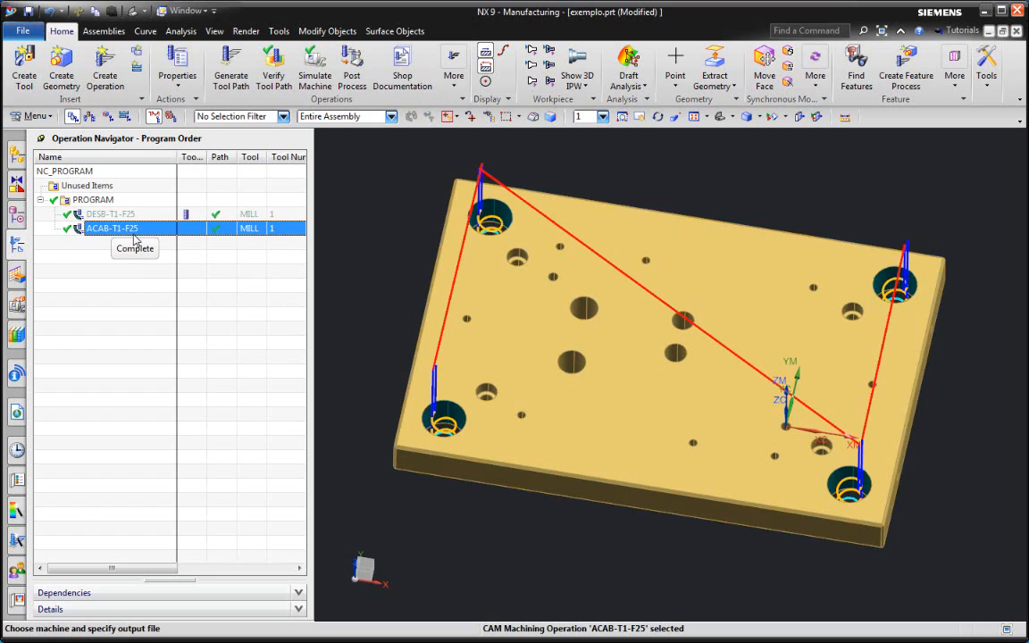
left_click(111, 215)
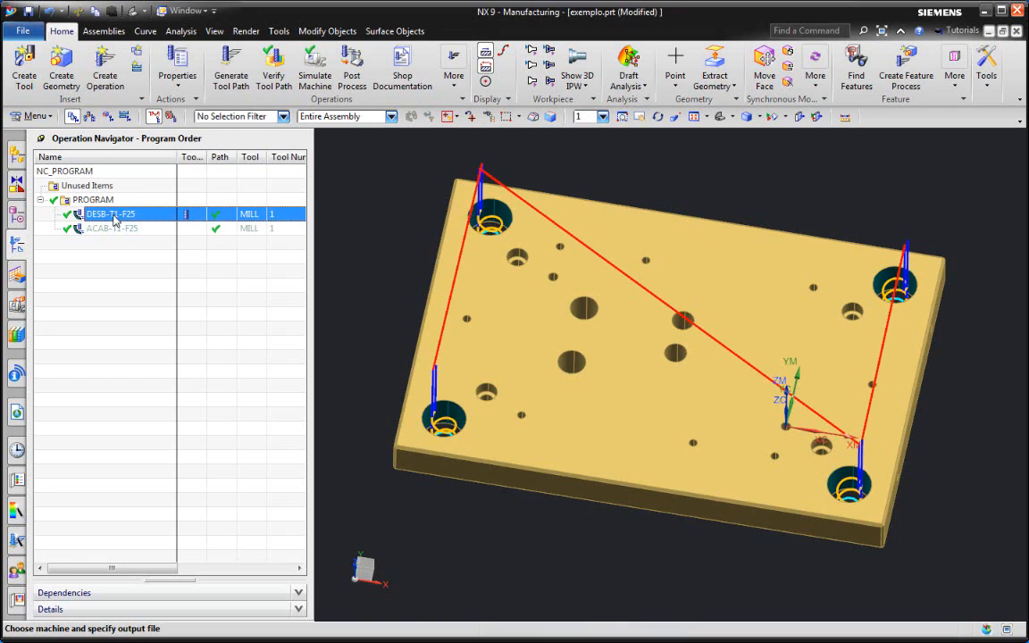
left_click(116, 229)
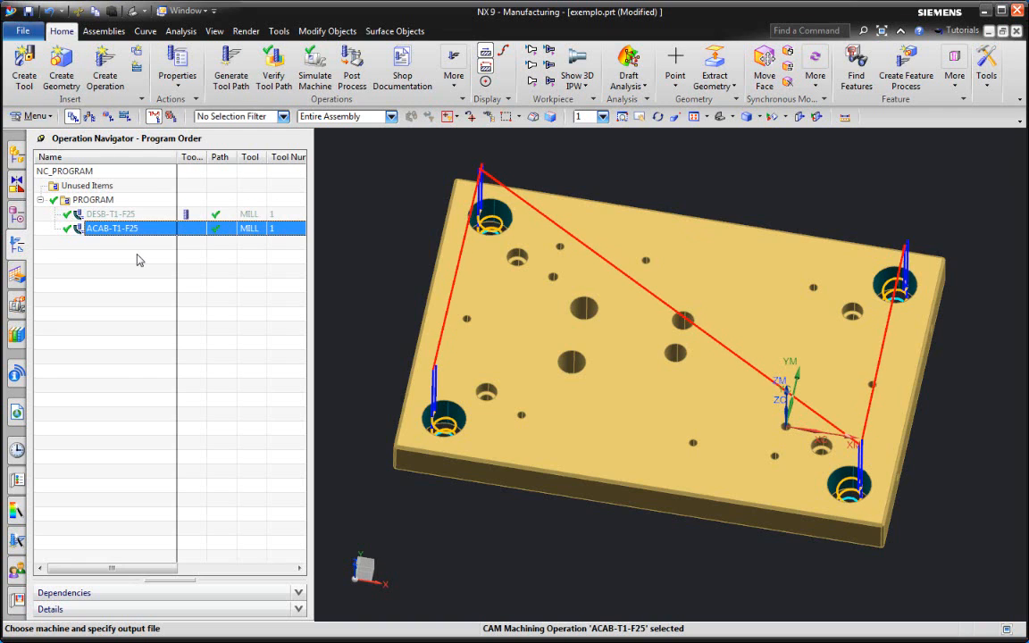
- Examine the plate without tool paths and with the DESB-T1-F25 and ACAB-T1-F25 paths displayed in turn
left_click(138, 259)
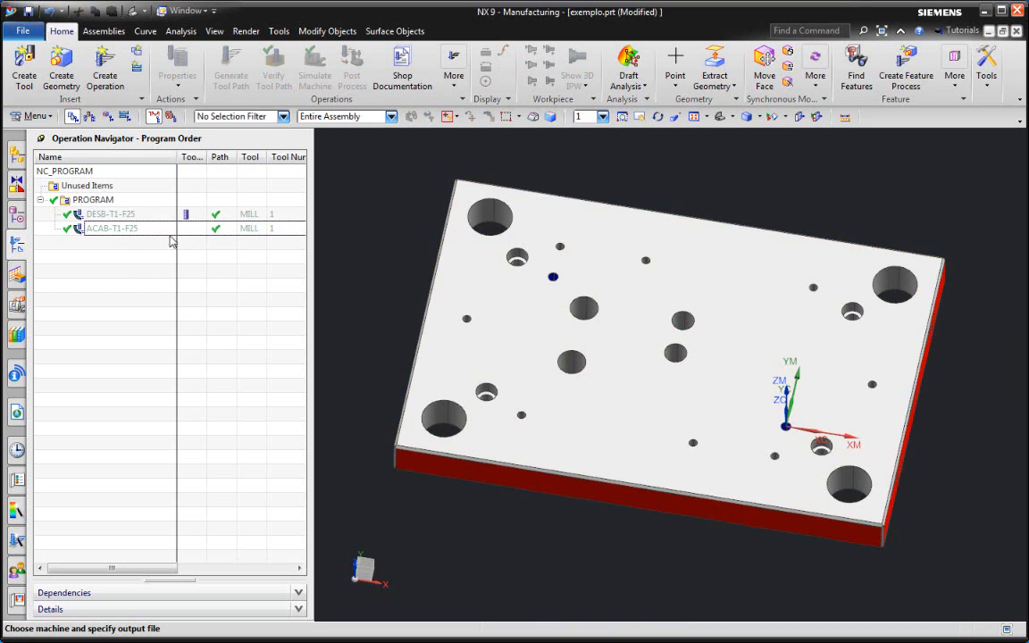
left_click(116, 214)
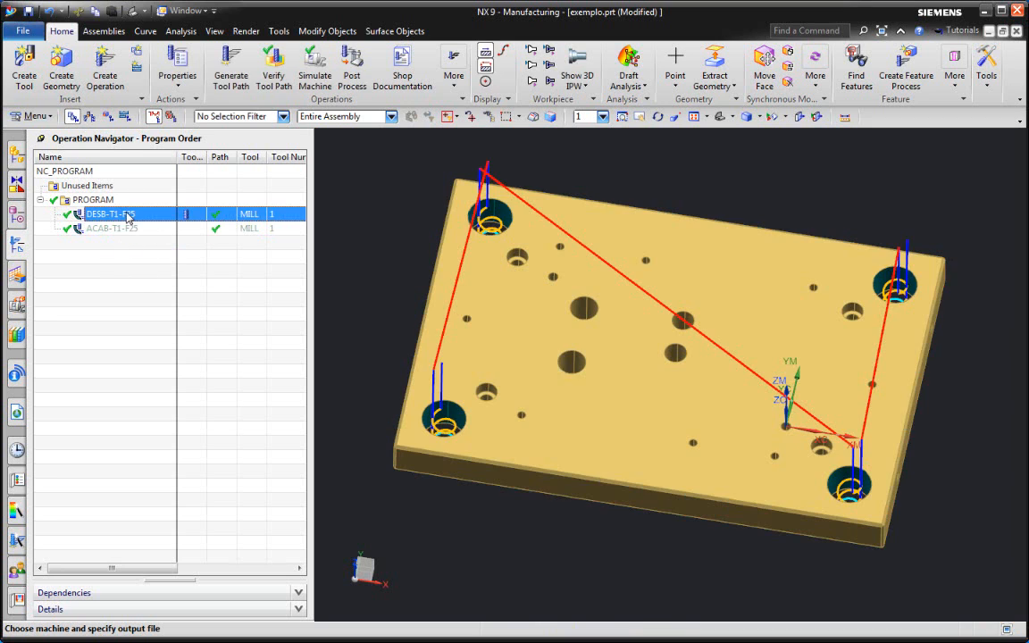
left_click(93, 267)
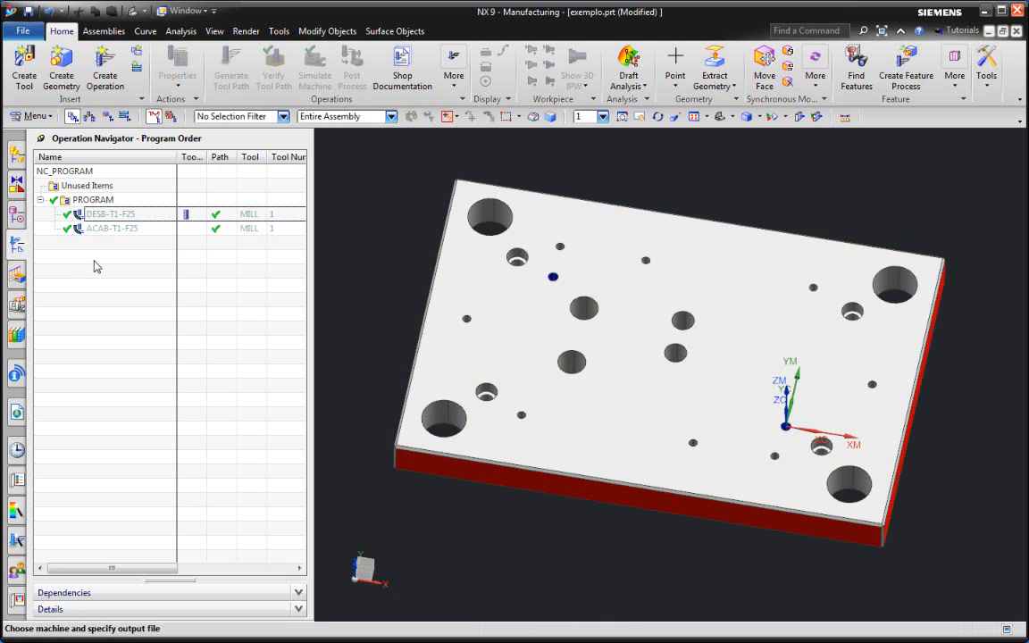
left_click(107, 214)
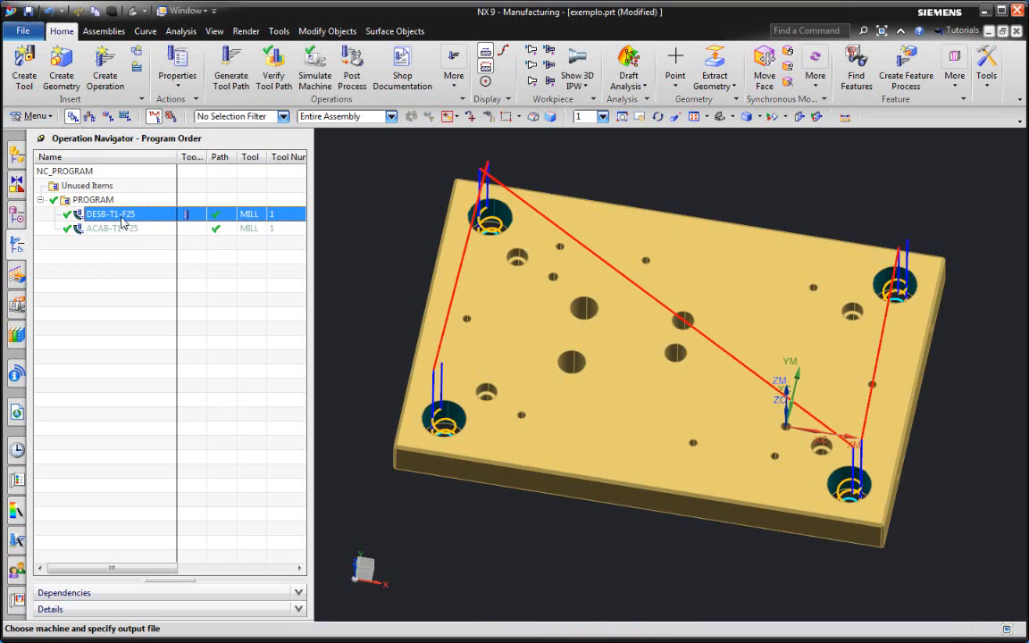
left_click(134, 280)
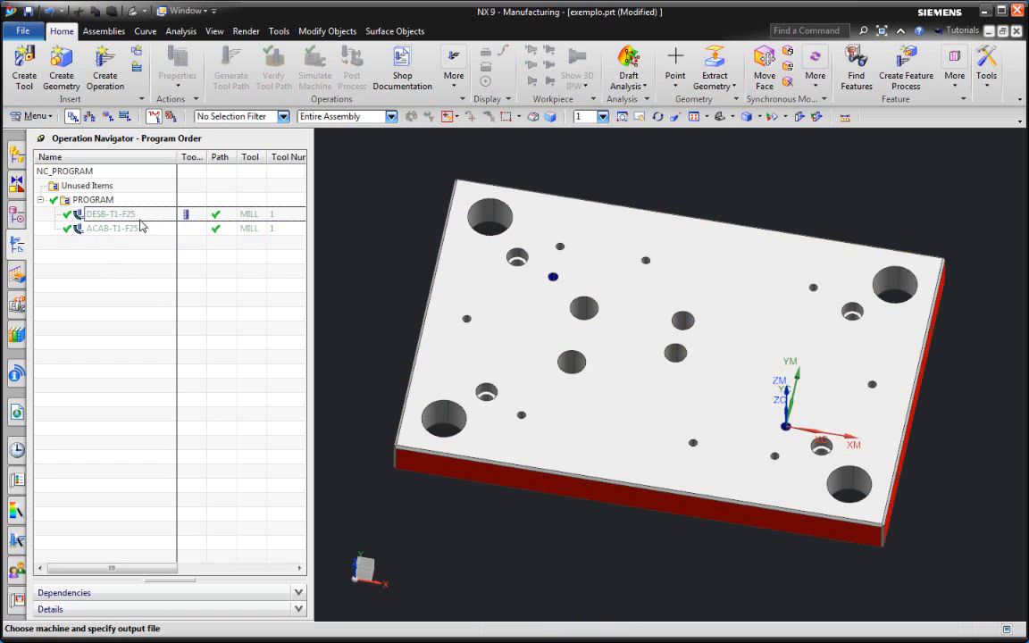
left_click(139, 215)
left_click(141, 228)
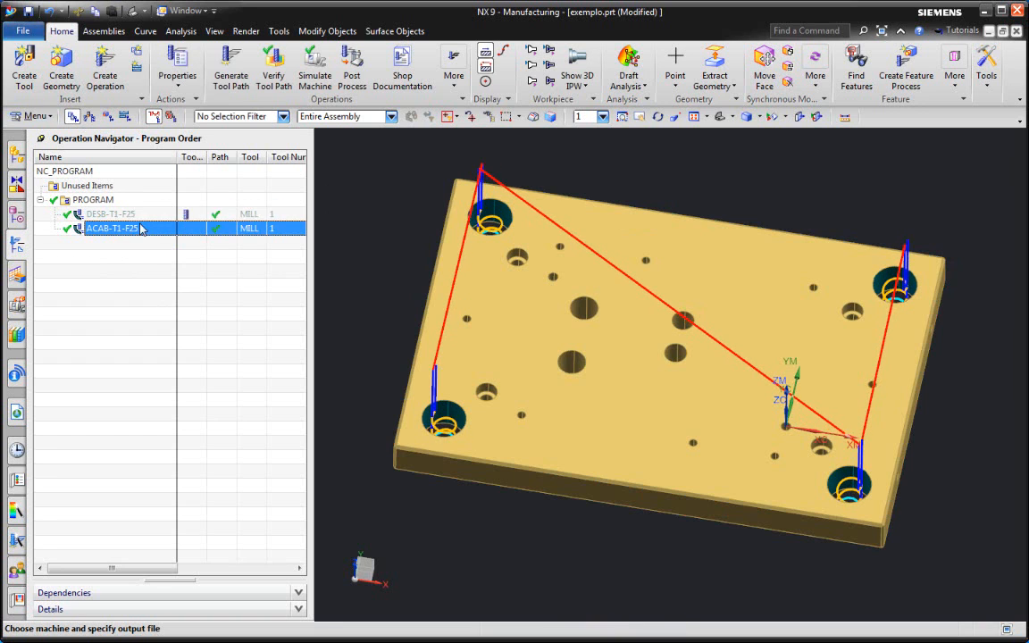
left_click(133, 214)
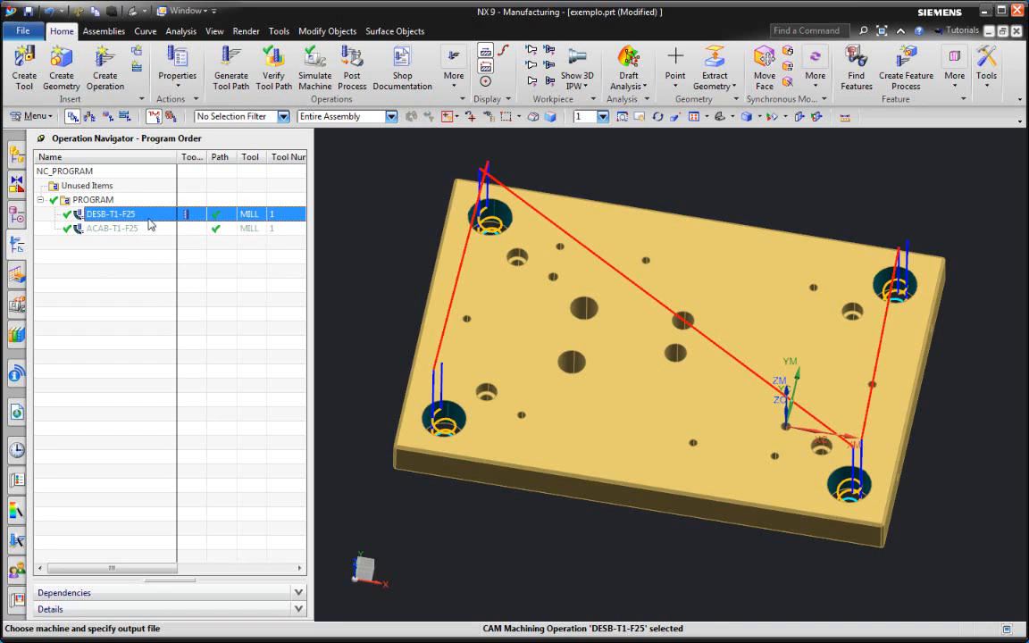
left_click(107, 228)
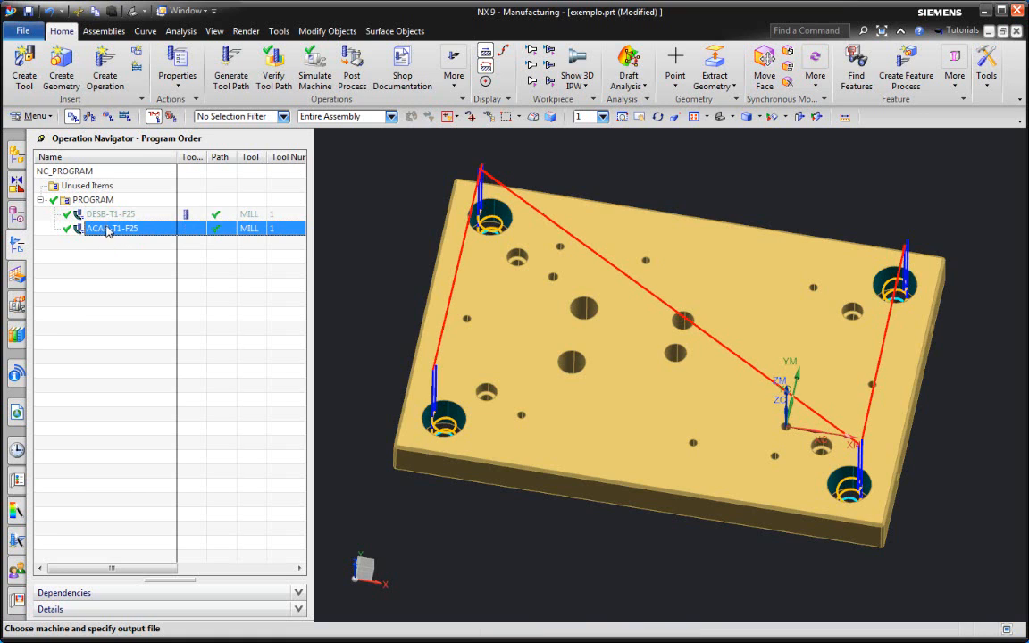
left_click(105, 215)
left_click(118, 227)
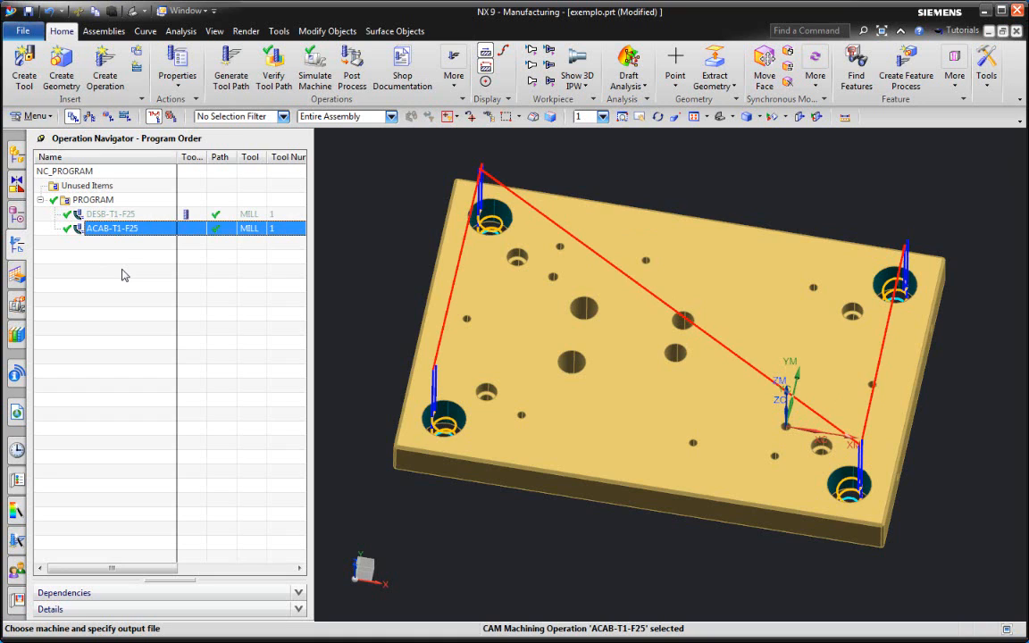
- Postprocess the whole PROGRAM group with the D600 postprocessor, overwriting the existing exemplo.ptp output file
left_click(112, 201)
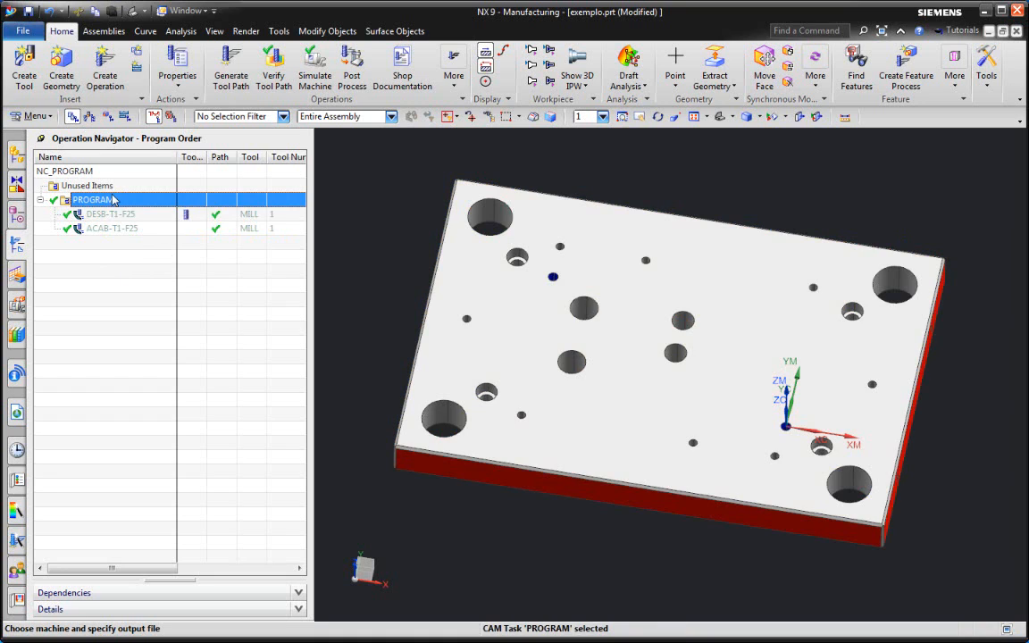
right_click(112, 204)
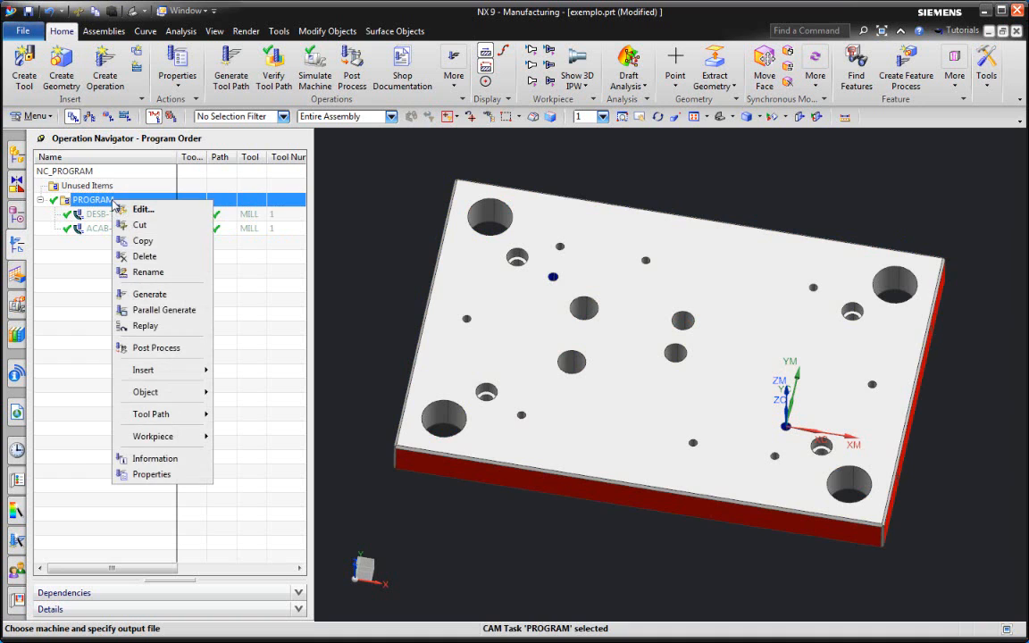
left_click(154, 349)
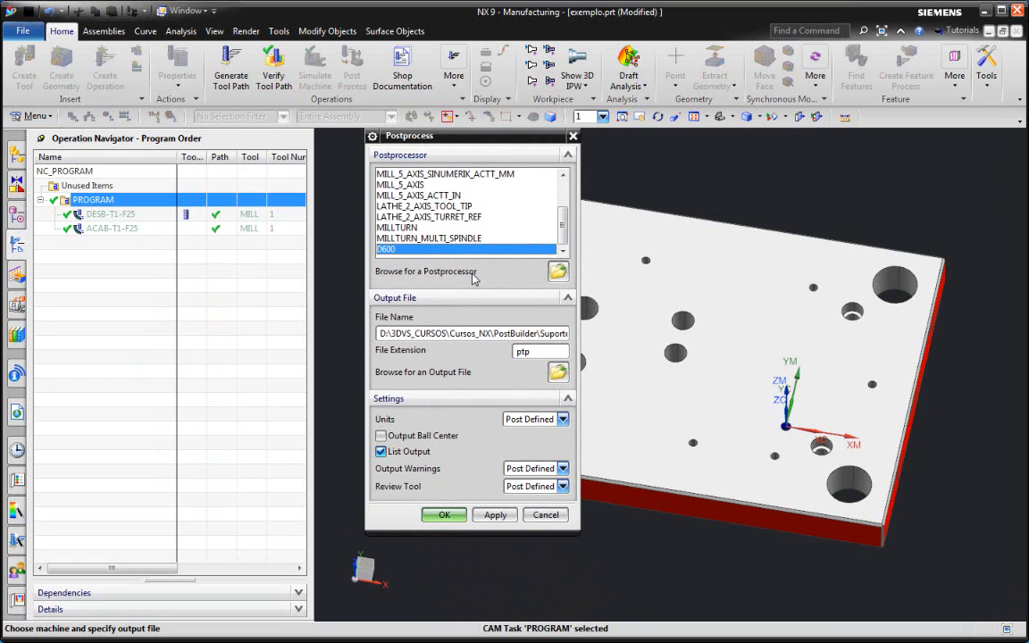
left_click(444, 515)
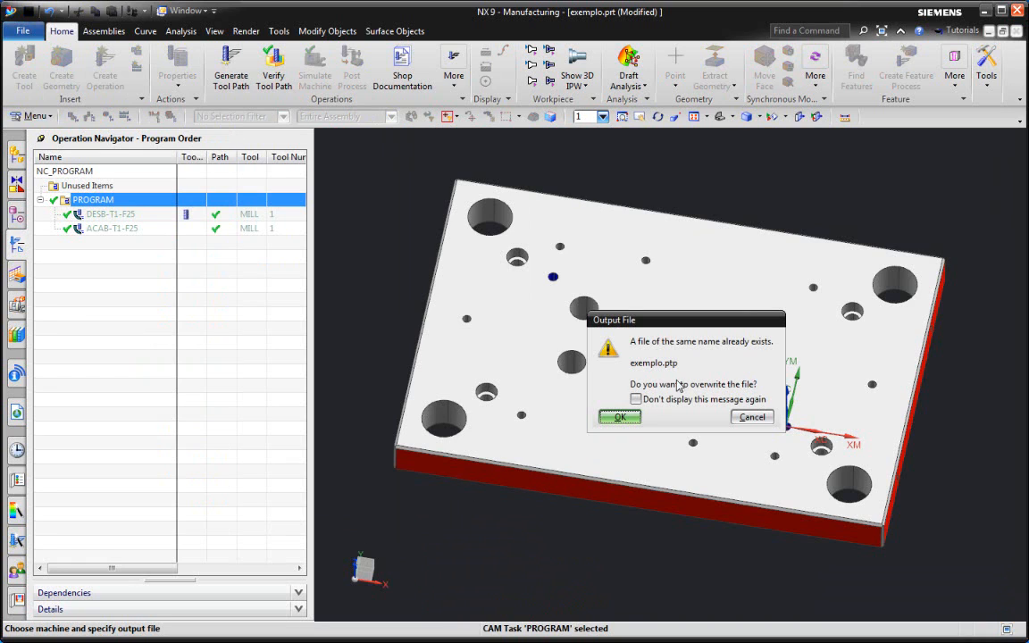
key("Return")
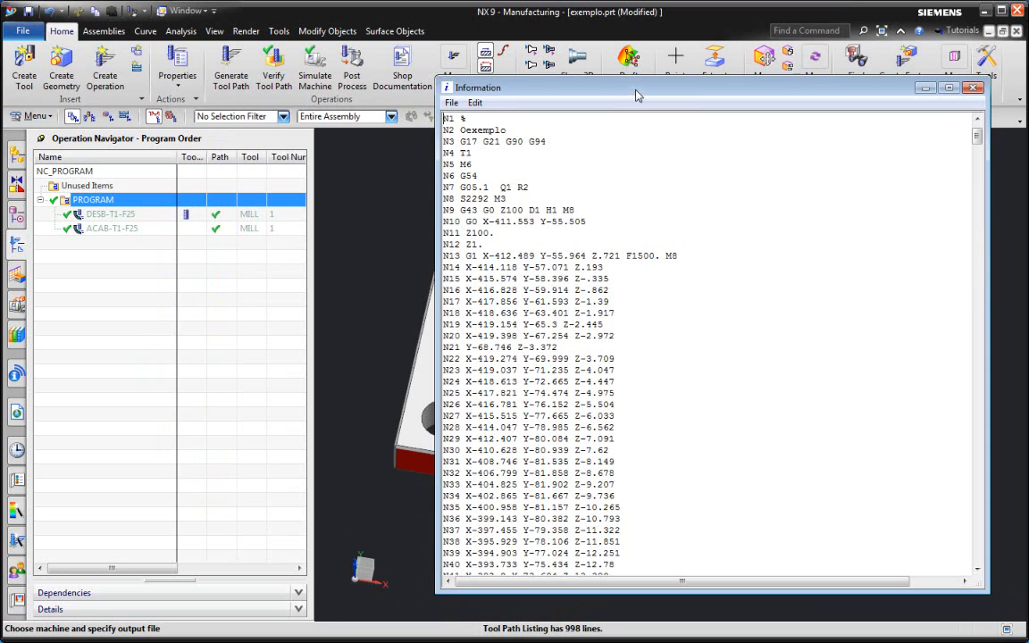
- Search the NC listing for G05 beyond the opening G05.1 Q1 R2 line and examine the code between the two operations
left_click_drag(637, 94, 472, 62)
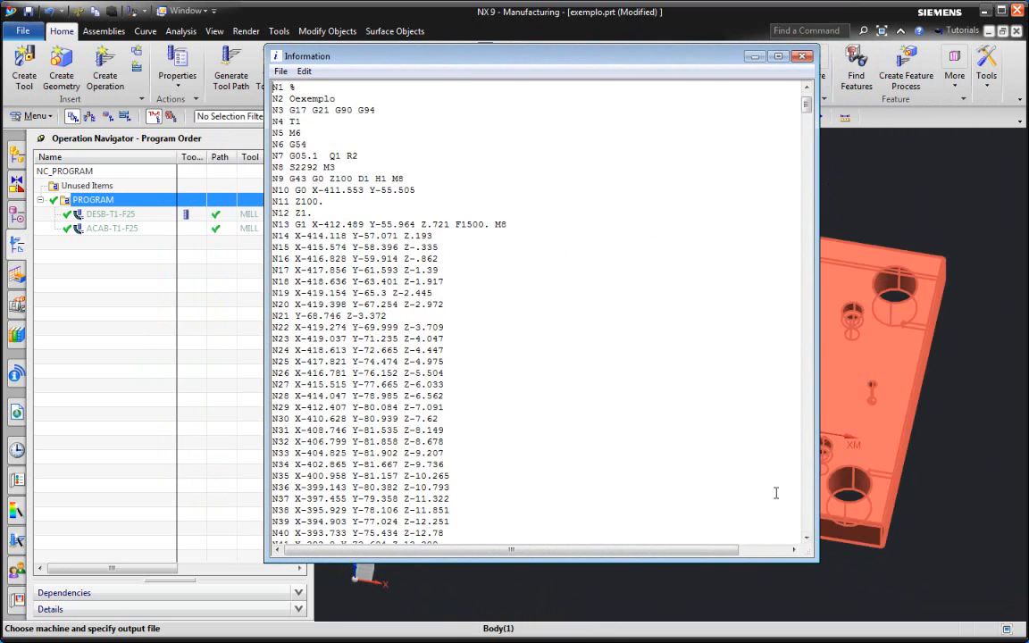
left_click_drag(761, 561, 765, 594)
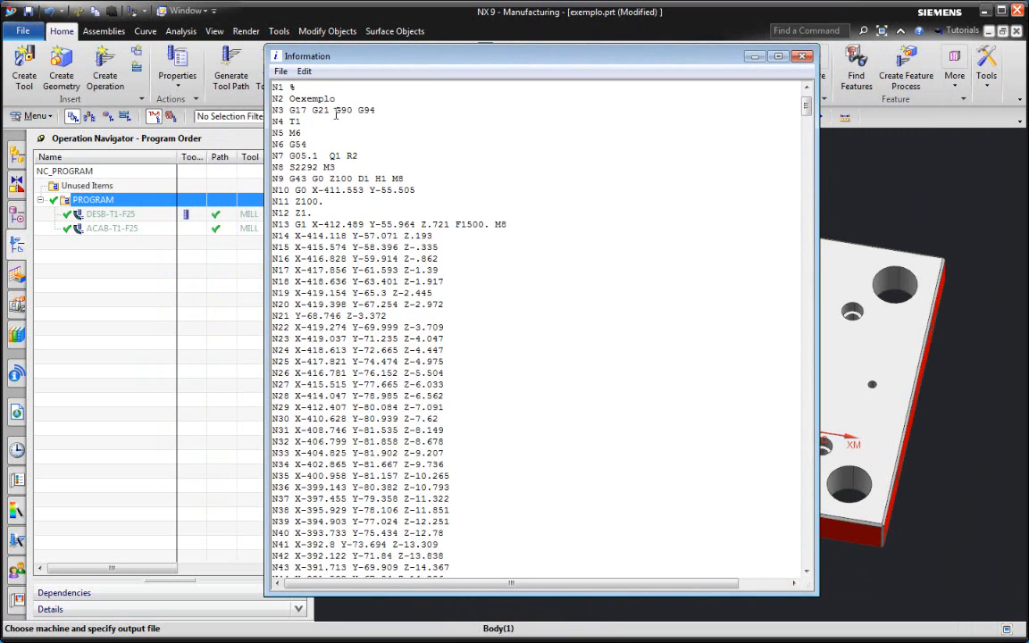
left_click_drag(289, 156, 358, 157)
left_click_drag(358, 157, 280, 157)
key("ctrl+f")
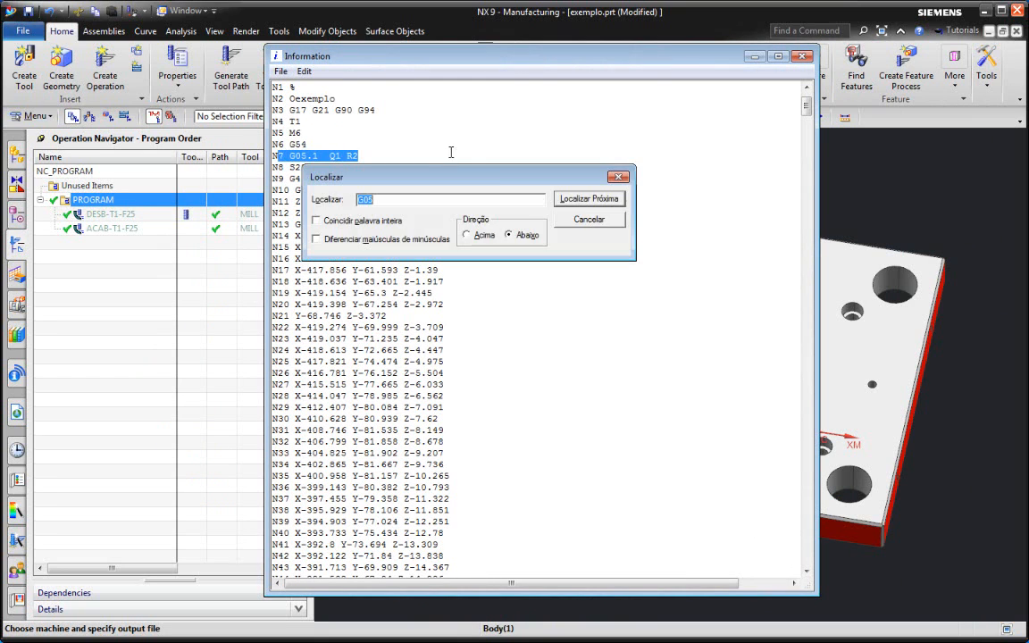
left_click_drag(635, 178, 621, 115)
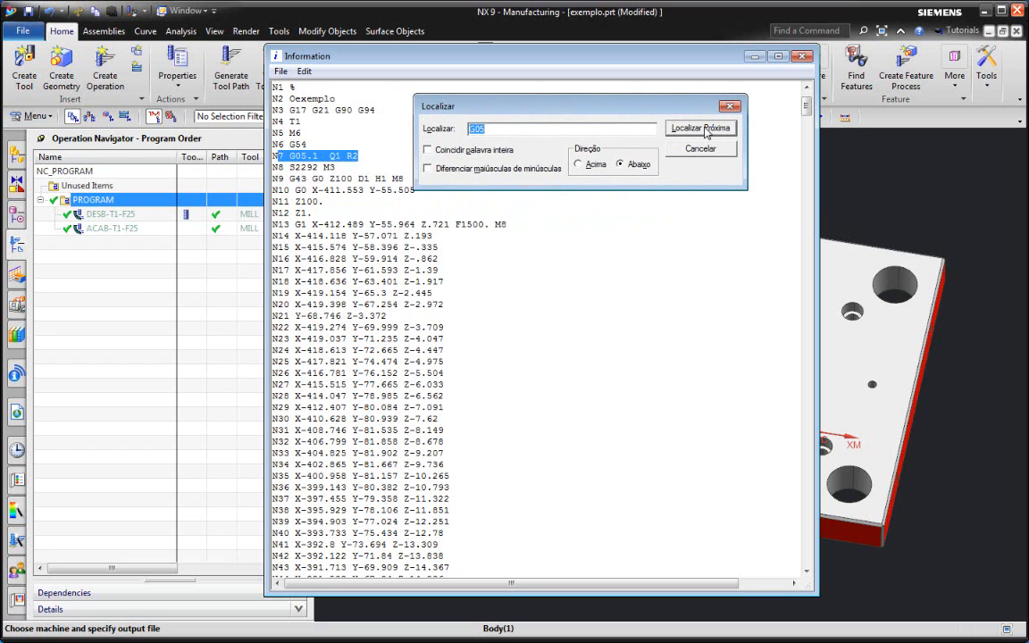
left_click(705, 128)
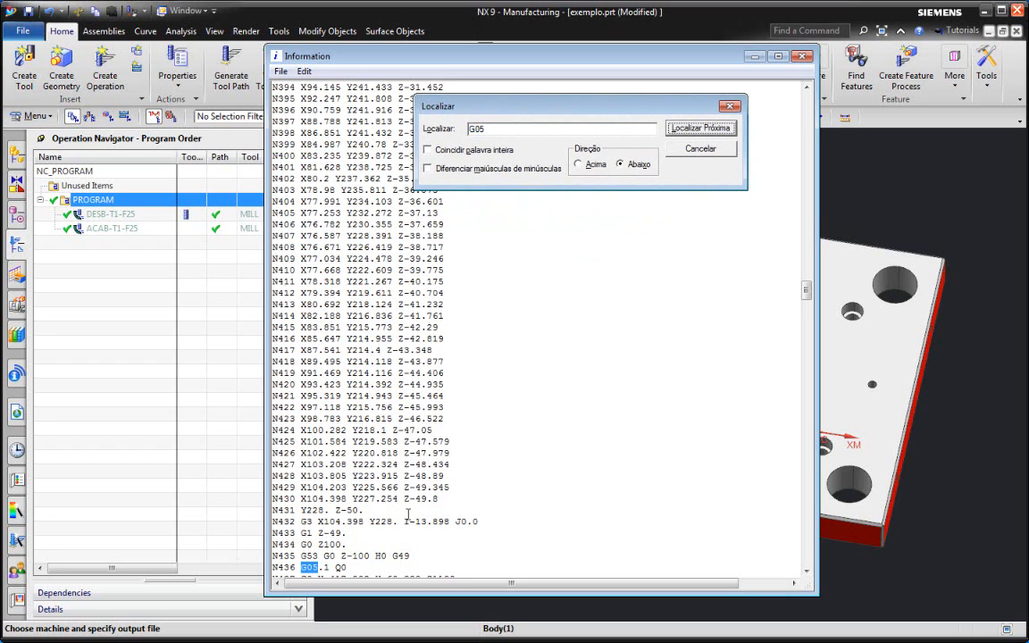
scroll(402, 511, "down", 3)
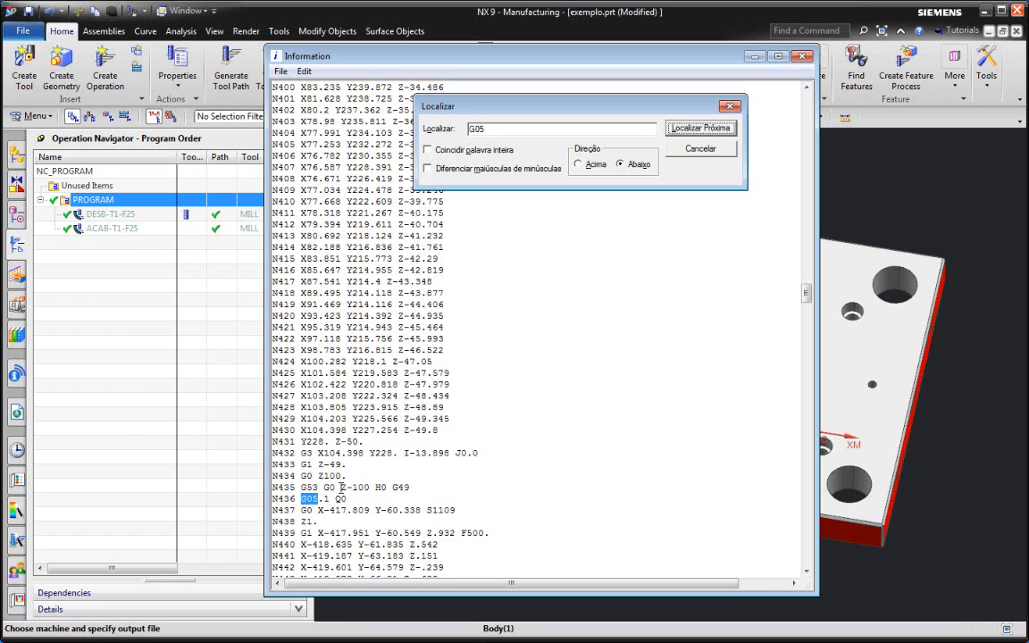
- Find the last G05 occurrence, examine the lines at the program end, and close the listing
left_click(701, 129)
key("Return")
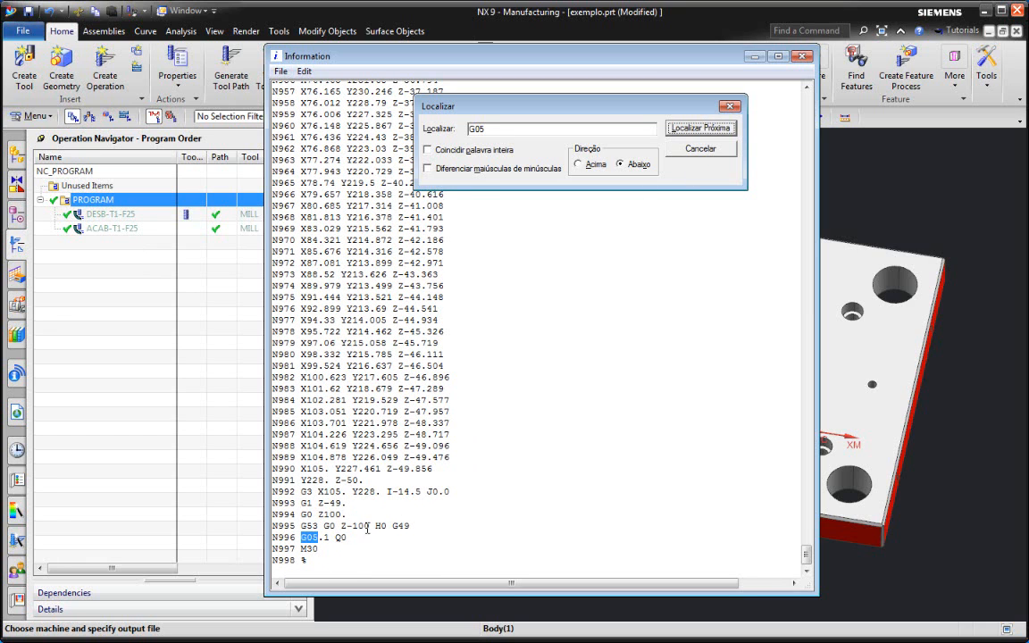
scroll(375, 515, "up", 1)
scroll(396, 511, "down", 1)
left_click(729, 107)
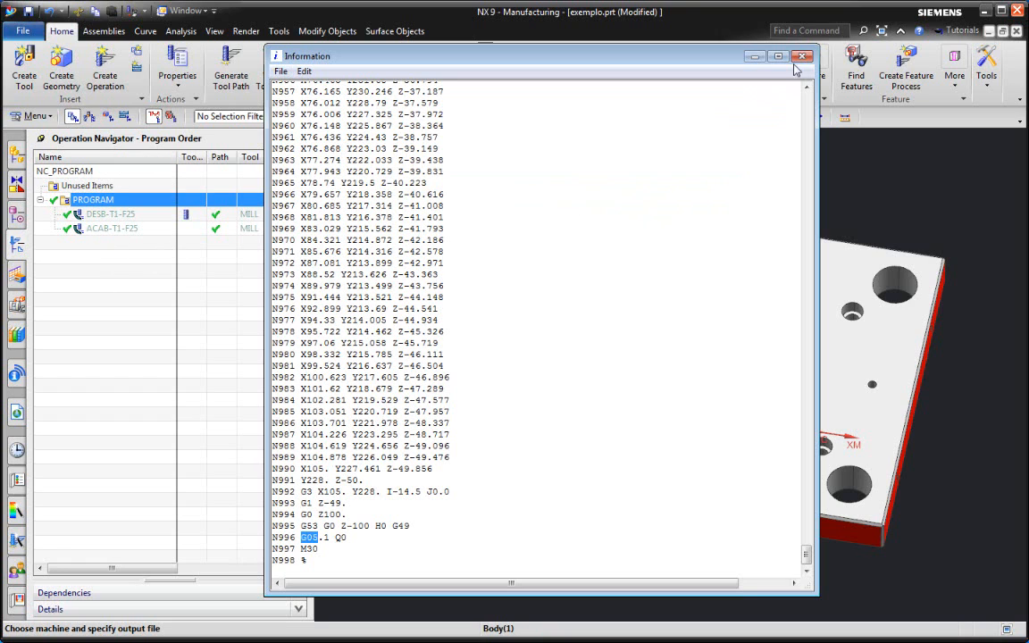
left_click(801, 56)
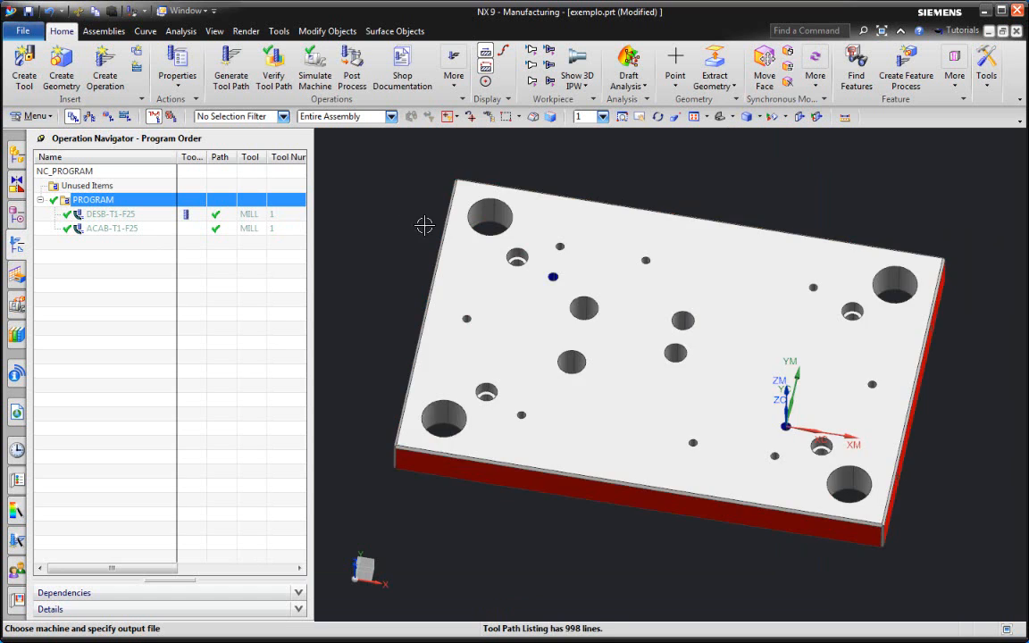
- Start NX/Post Builder, minimise its console window, and reposition the main window
middle_click_drag(641, 289, 727, 164)
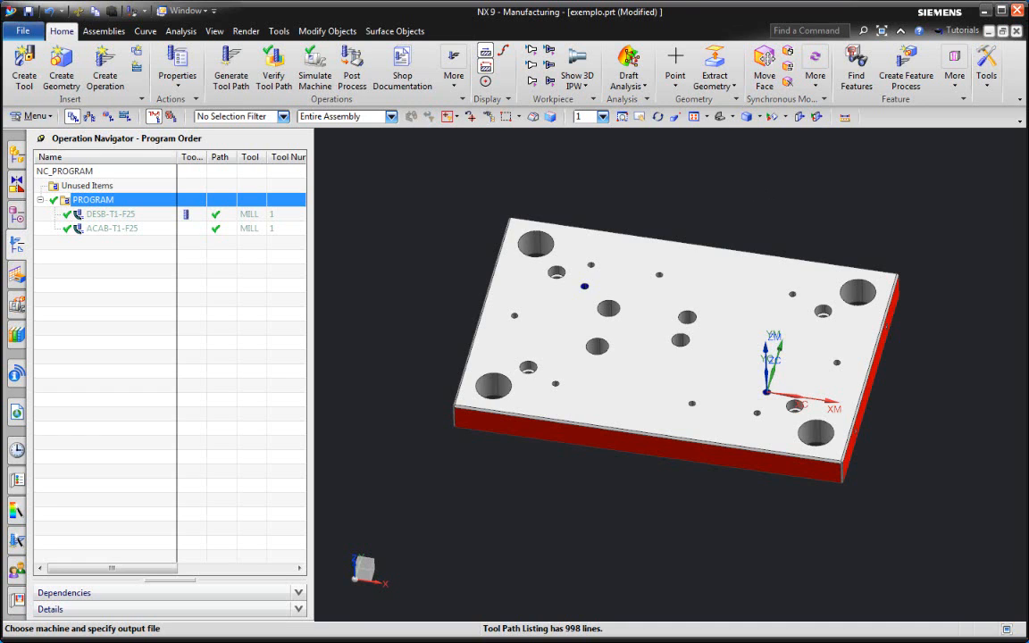
key("super")
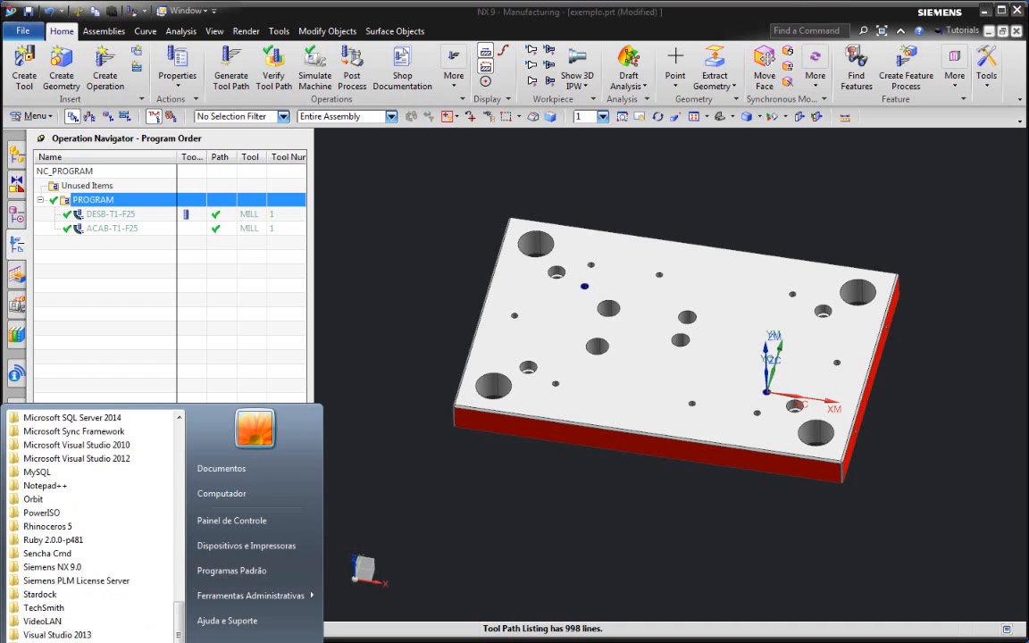
left_click(62, 567)
left_click(64, 620)
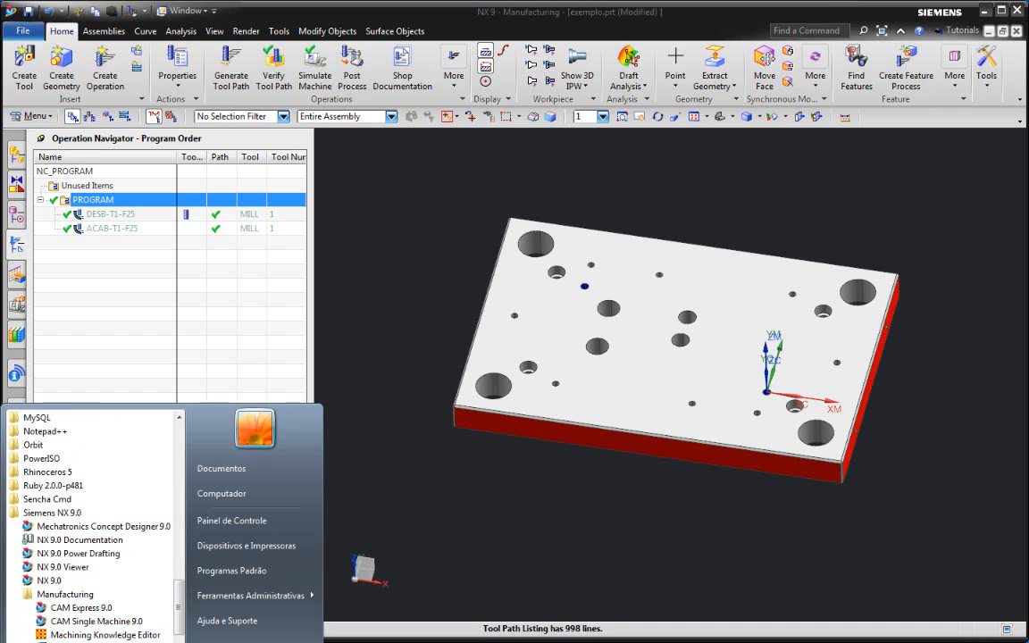
left_click(79, 642)
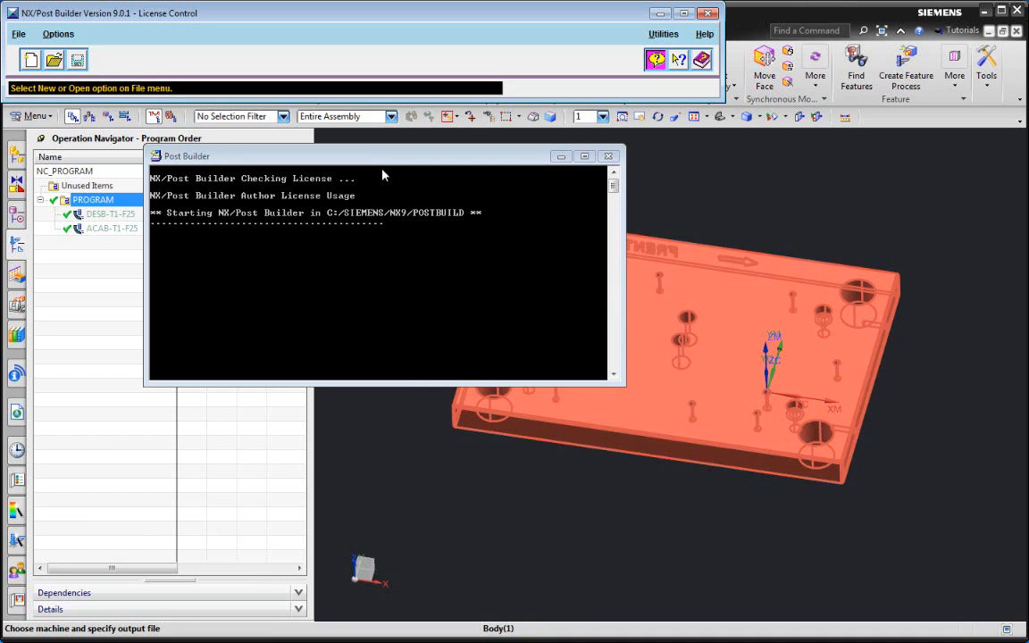
left_click(561, 156)
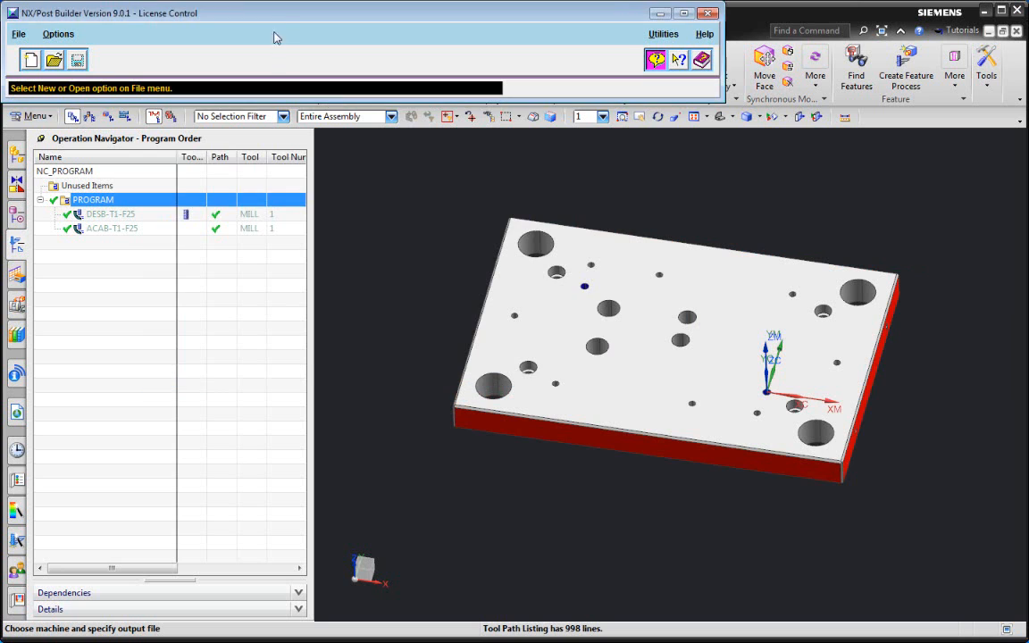
left_click_drag(282, 20, 325, 66)
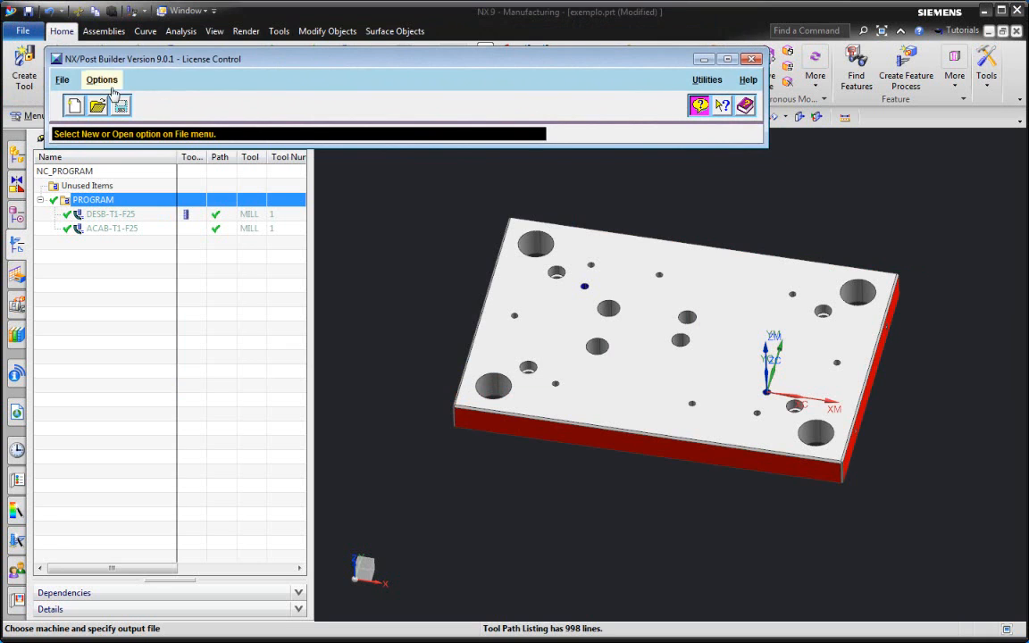
left_click_drag(156, 60, 149, 37)
- Start a new postprocessor and name it PosG05
left_click(71, 78)
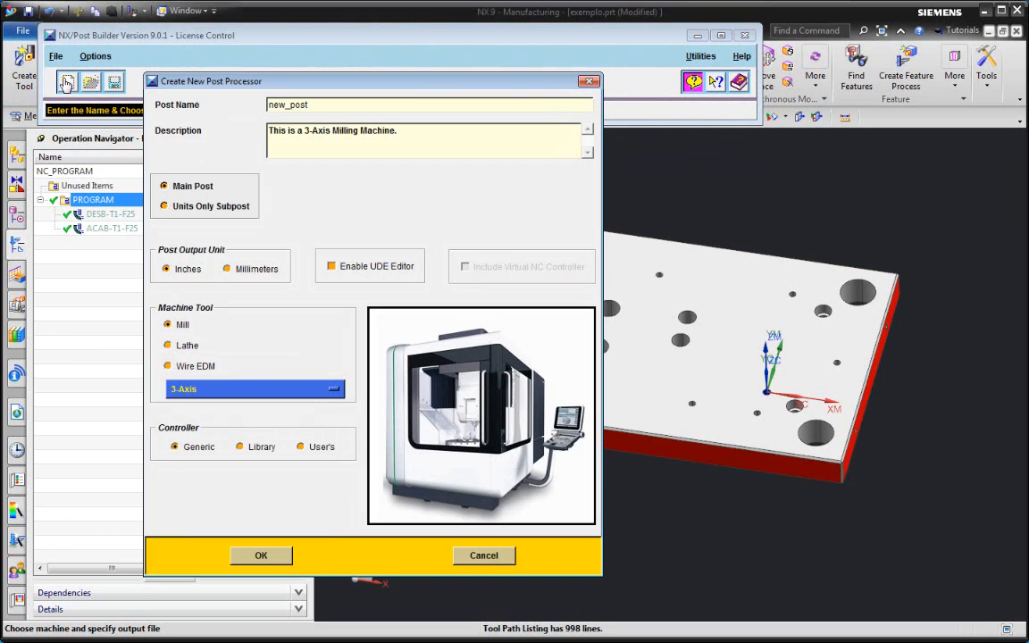
double_click(300, 104)
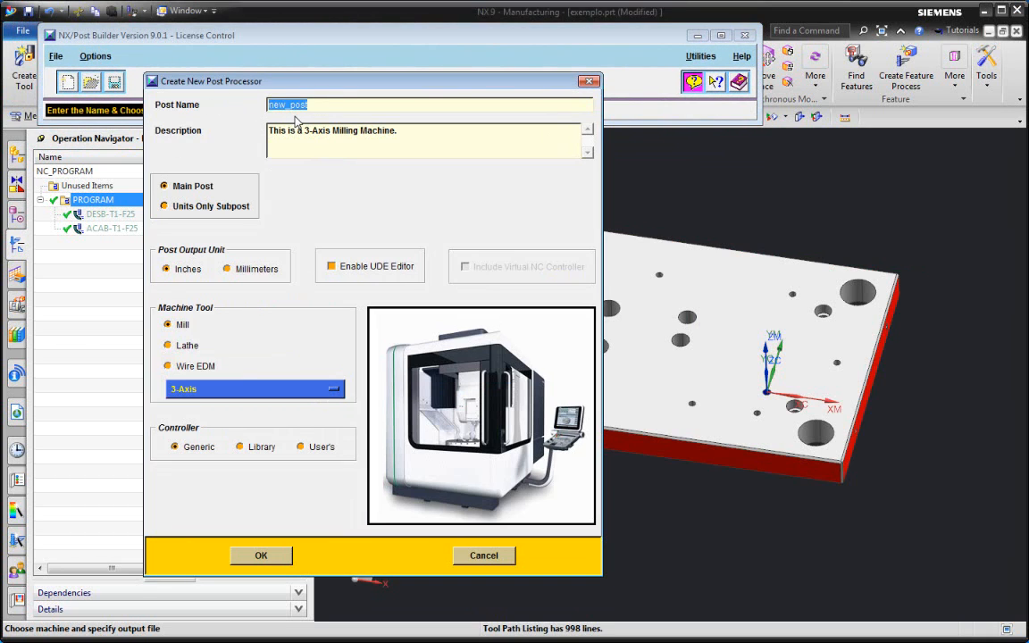
type("Pos")
type("Registro")
type("G")
key("BackSpace")
key("BackSpace")
key("BackSpace")
key("BackSpace")
key("BackSpace")
key("BackSpace")
key("BackSpace")
key("BackSpace")
key("BackSpace")
type("G")
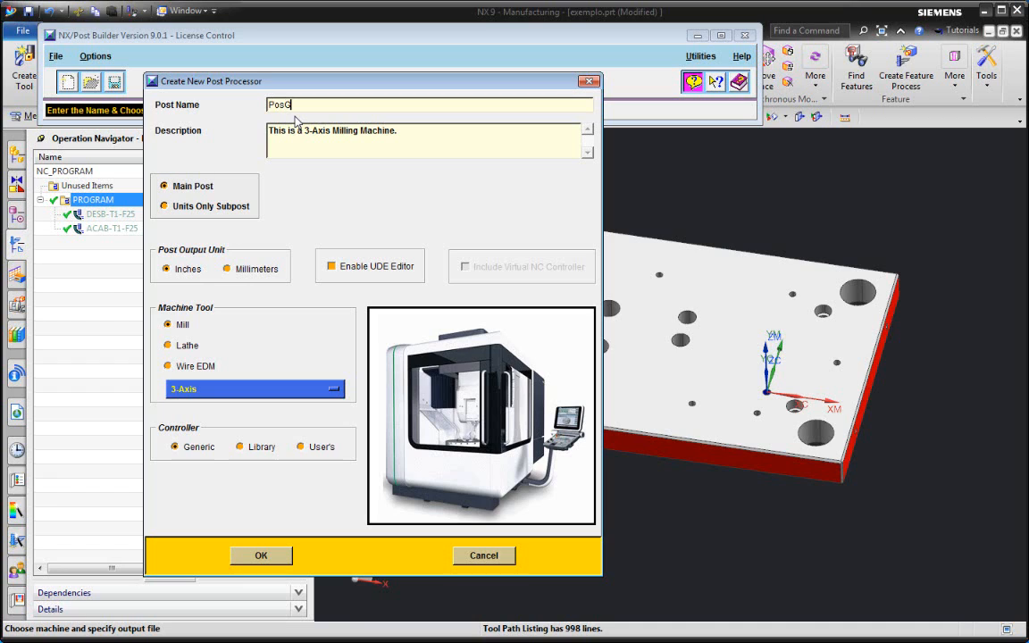
type("05")
- Create PosG05 as a 3-axis mill post in inches with the Generic controller and the UDE Editor enabled
left_click(339, 268)
left_click(241, 449)
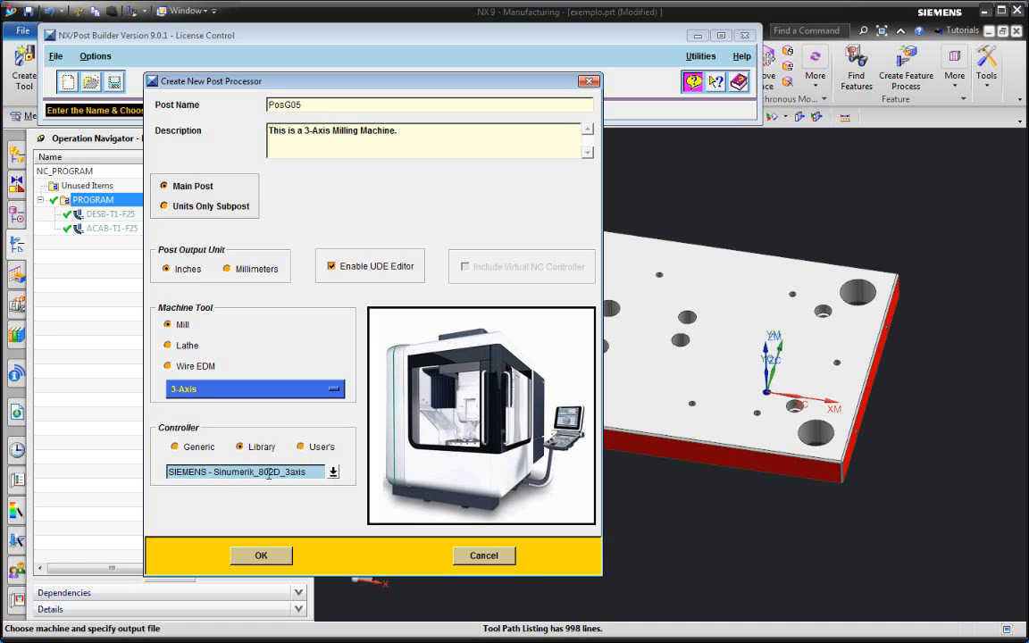
left_click(318, 446)
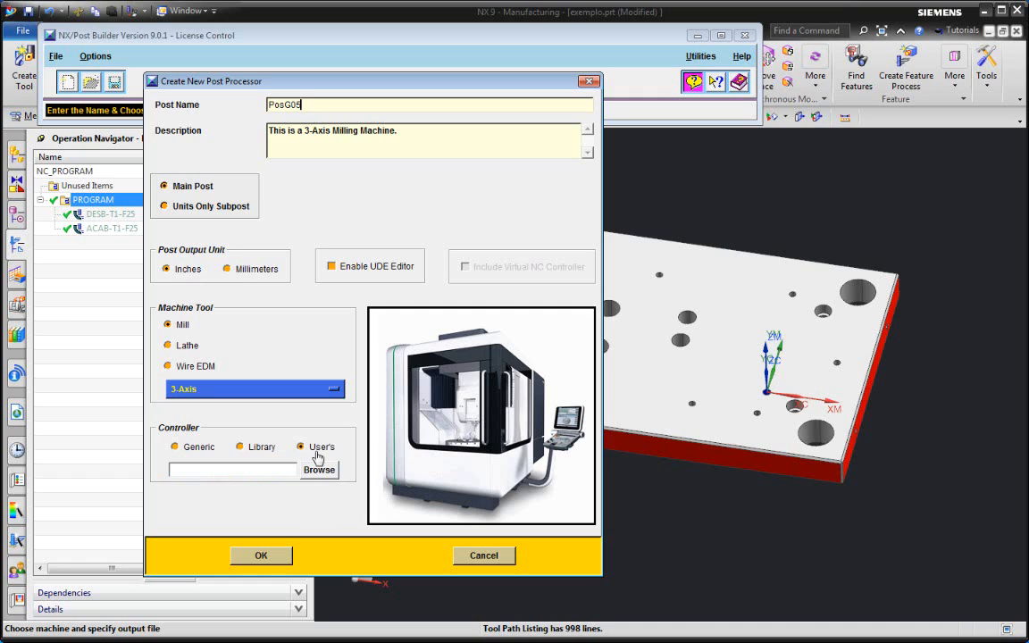
left_click(172, 445)
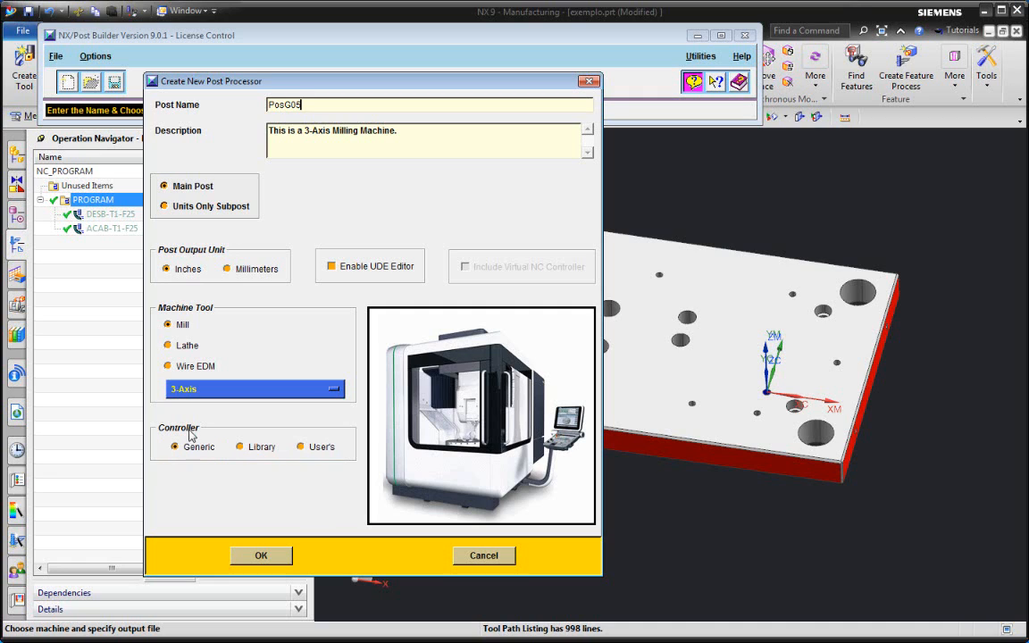
left_click(331, 267)
left_click(261, 556)
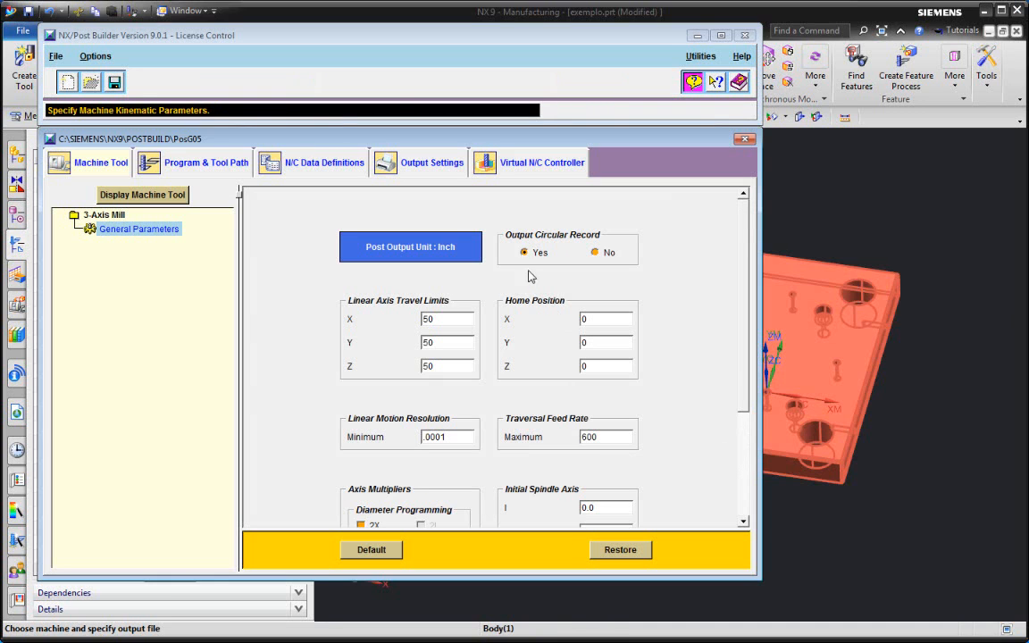
- Enlarge the PosG05 window and browse the Machine Control events of the tool path
left_click_drag(762, 487, 990, 490)
left_click_drag(988, 579, 1004, 608)
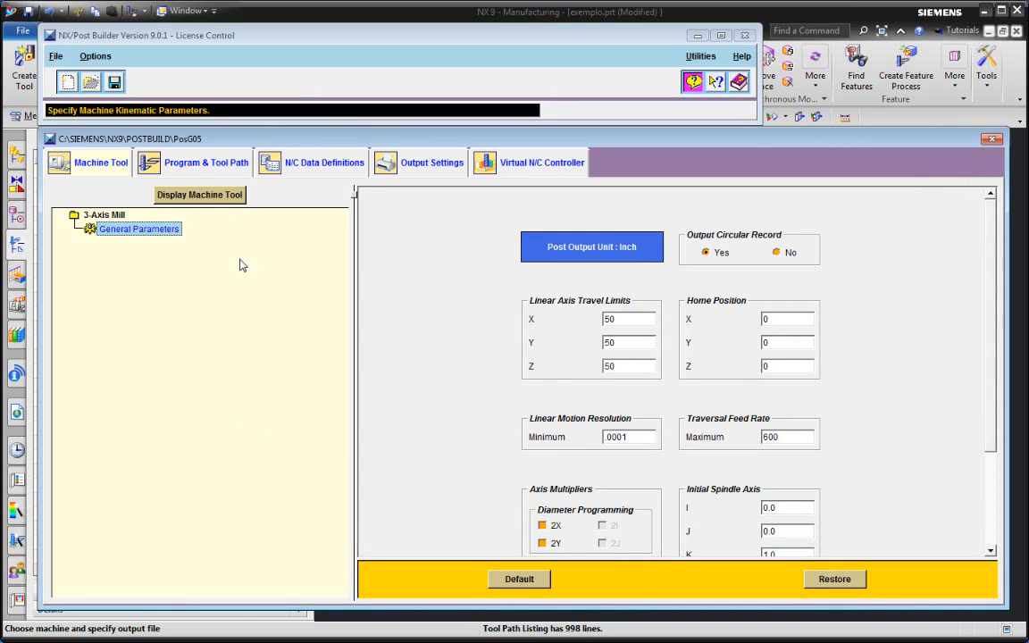
left_click(205, 166)
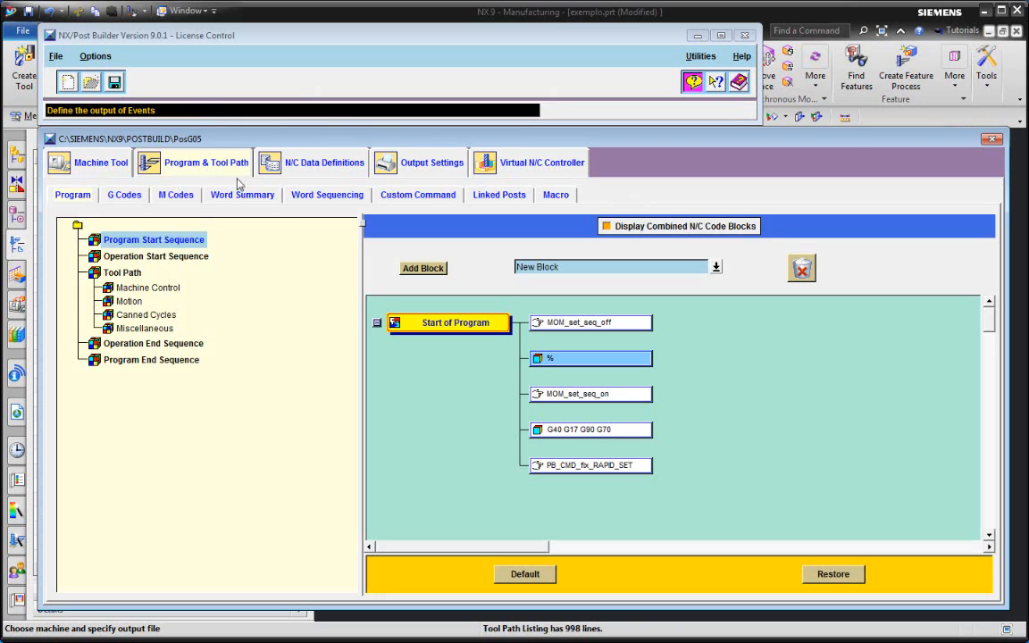
left_click(168, 292)
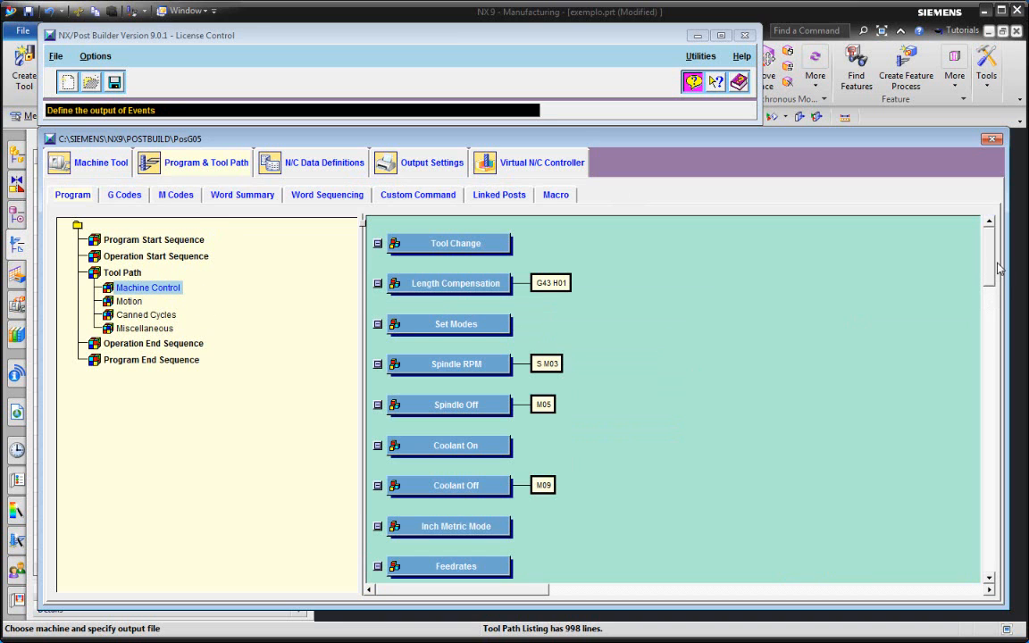
left_click_drag(994, 258, 992, 438)
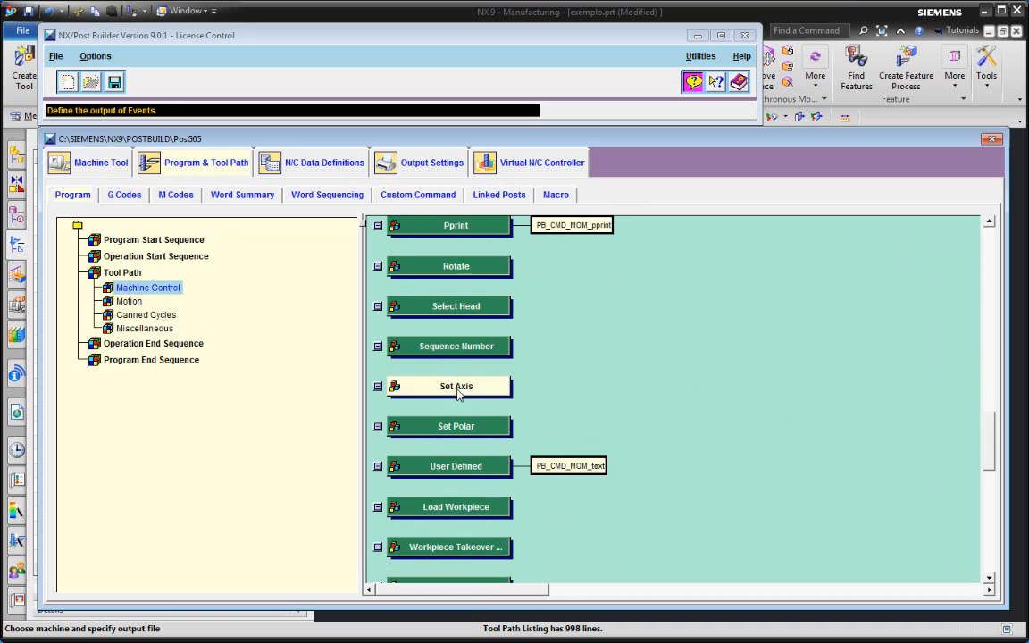
- Check the option for creating a new machine control event without creating one
right_click(628, 295)
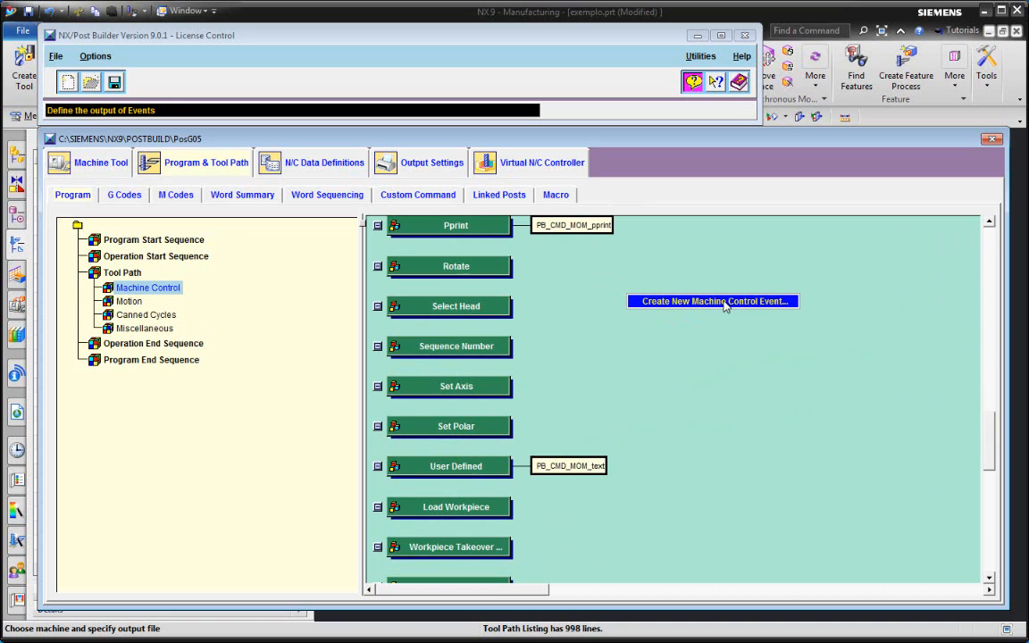
left_click(706, 346)
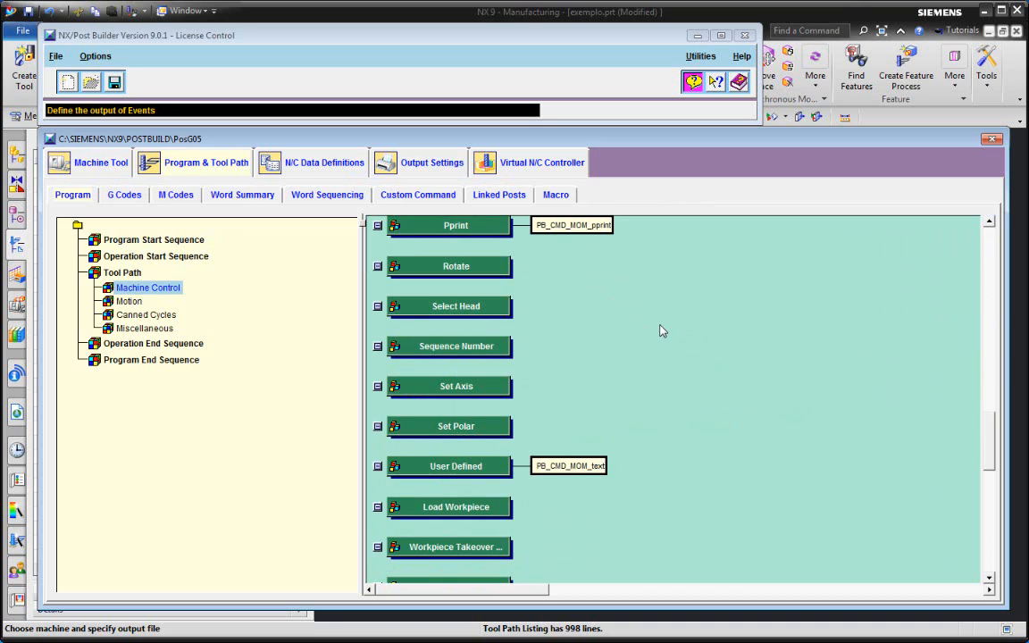
right_click(596, 272)
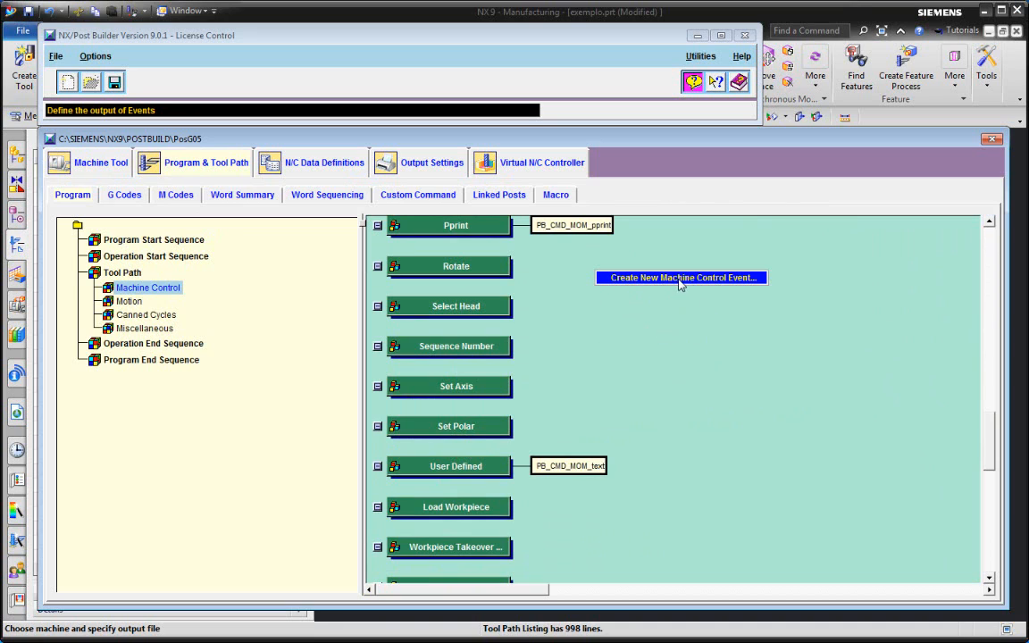
left_click(668, 345)
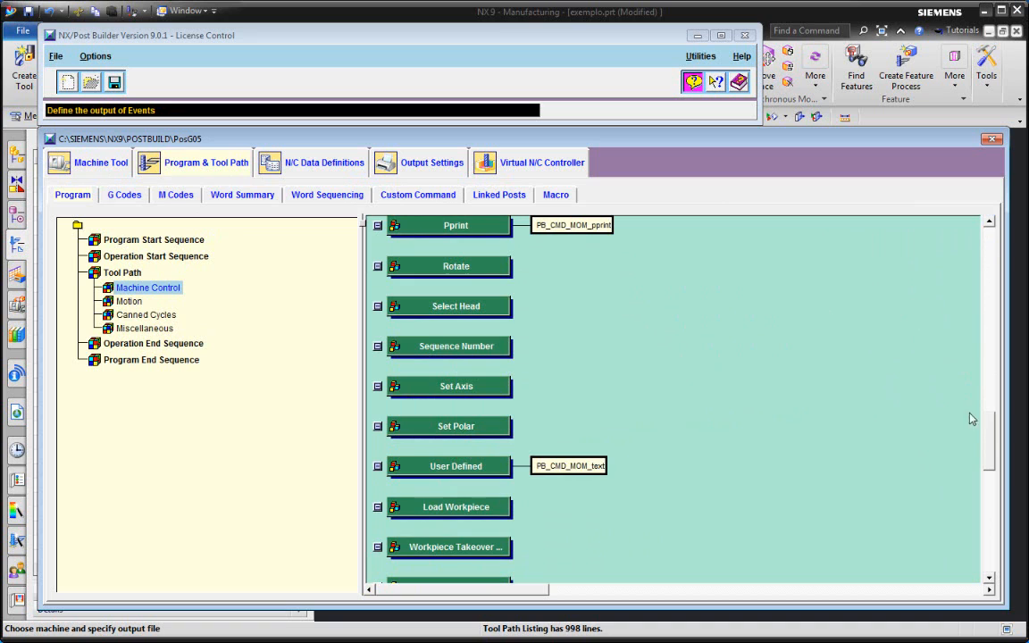
- Create a new machine control event and set its event name to LigarG05
scroll(894, 394, "down", 4)
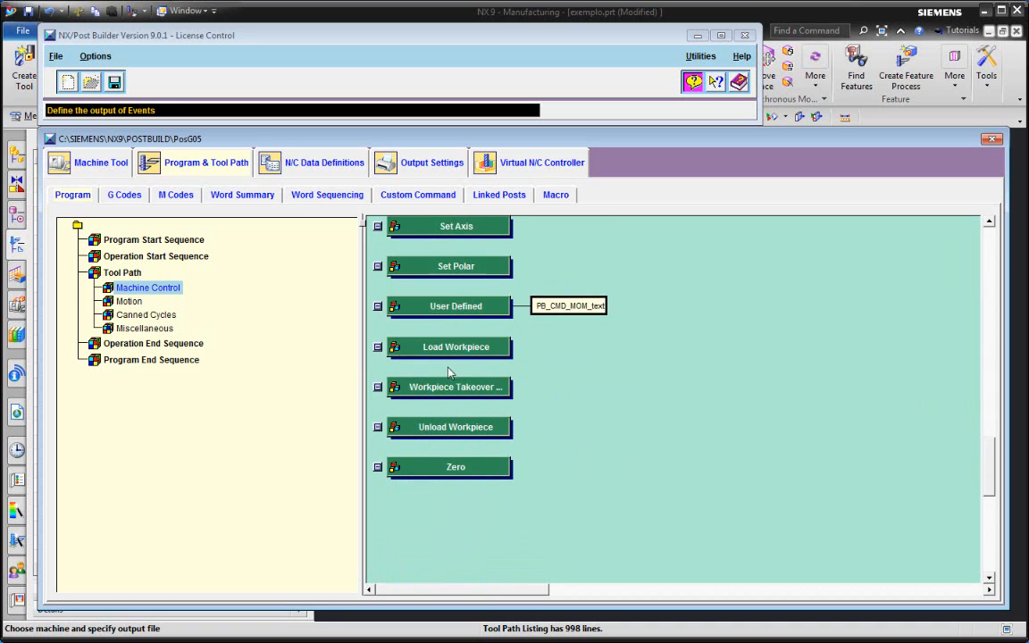
left_click_drag(987, 466, 887, 425)
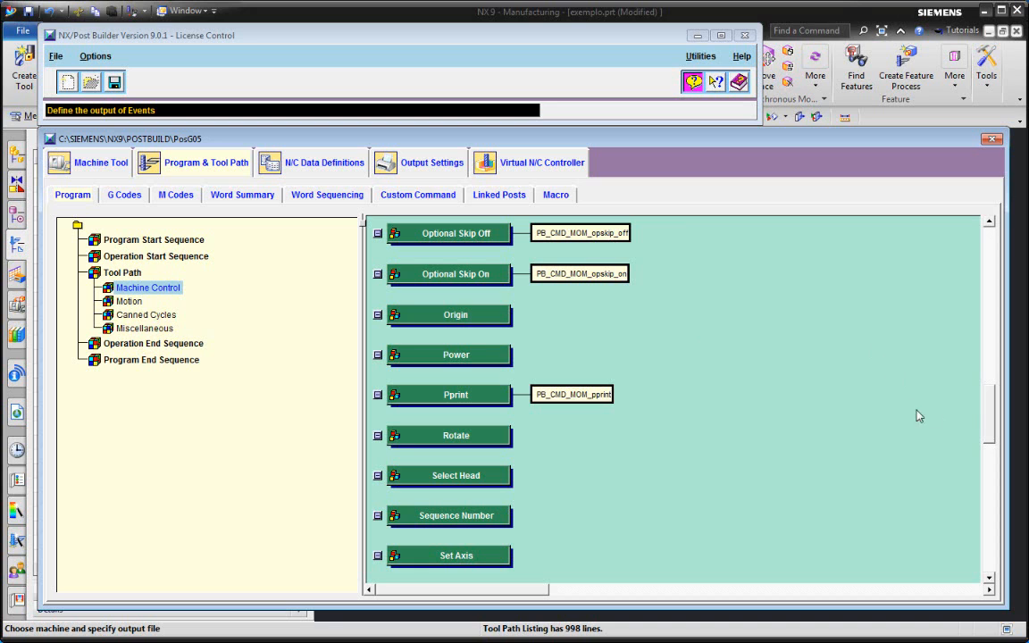
scroll(890, 369, "down", 3)
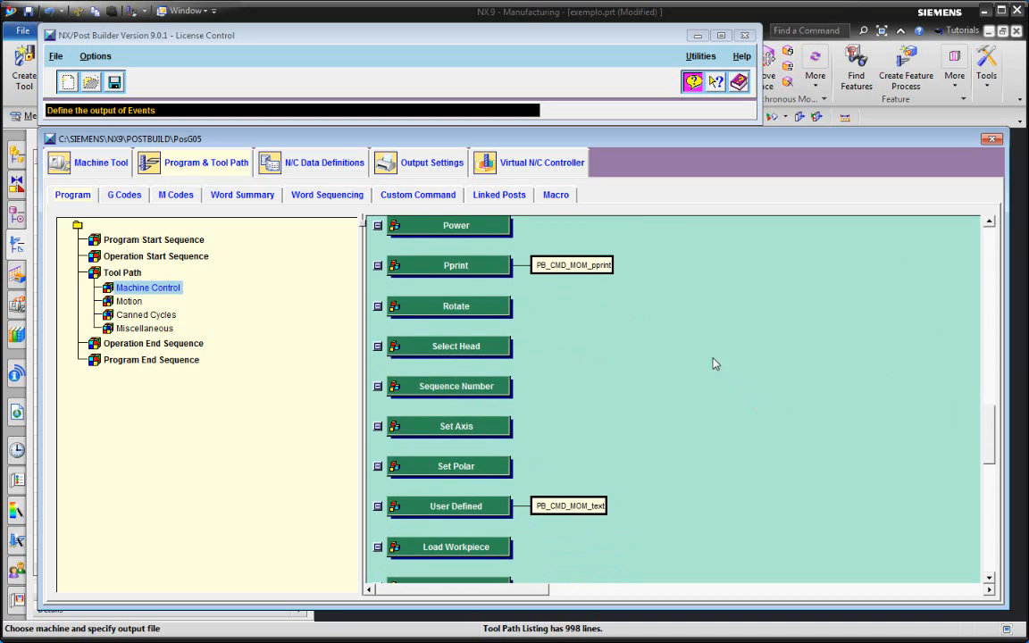
right_click(601, 348)
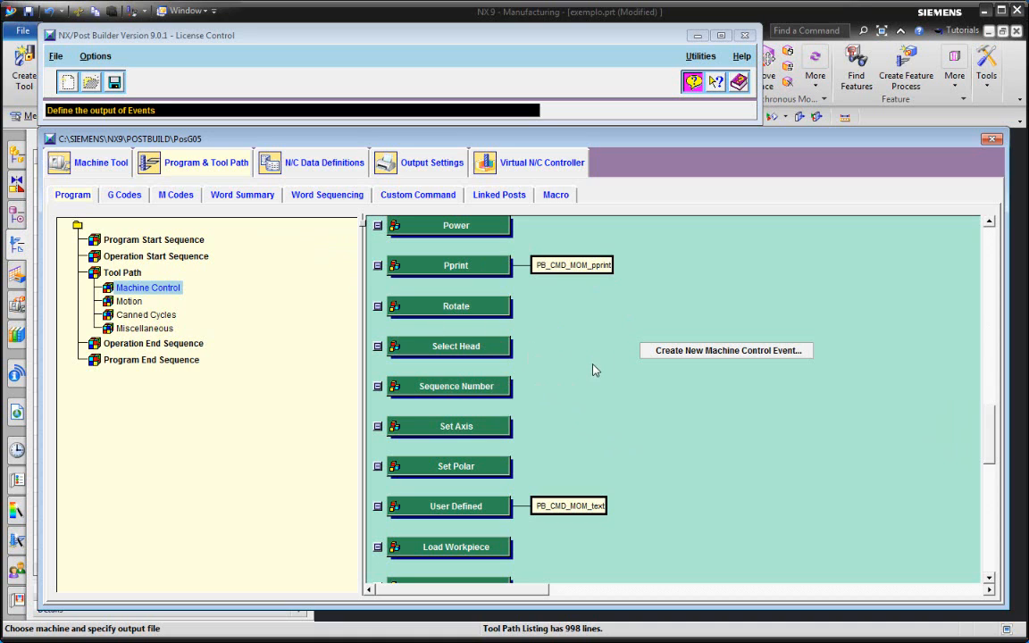
left_click(736, 354)
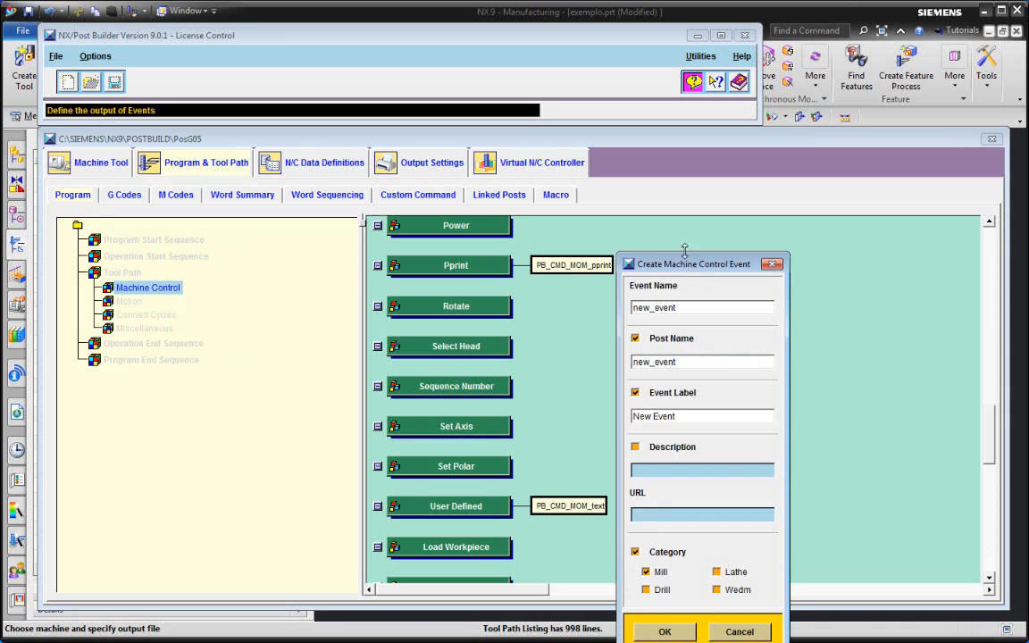
left_click_drag(694, 264, 561, 147)
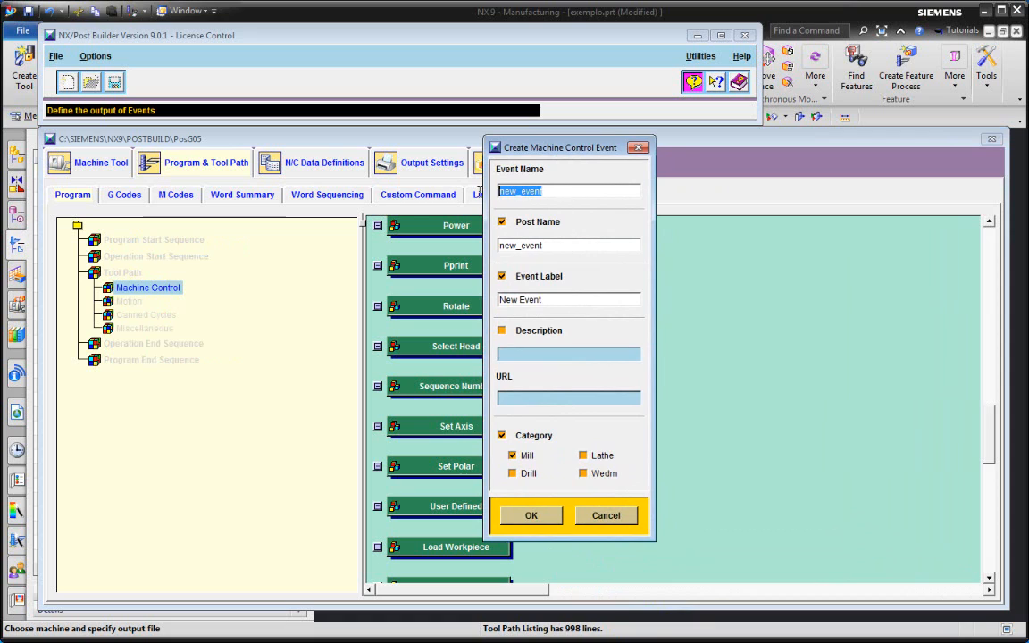
double_click(569, 193)
type("Ligar")
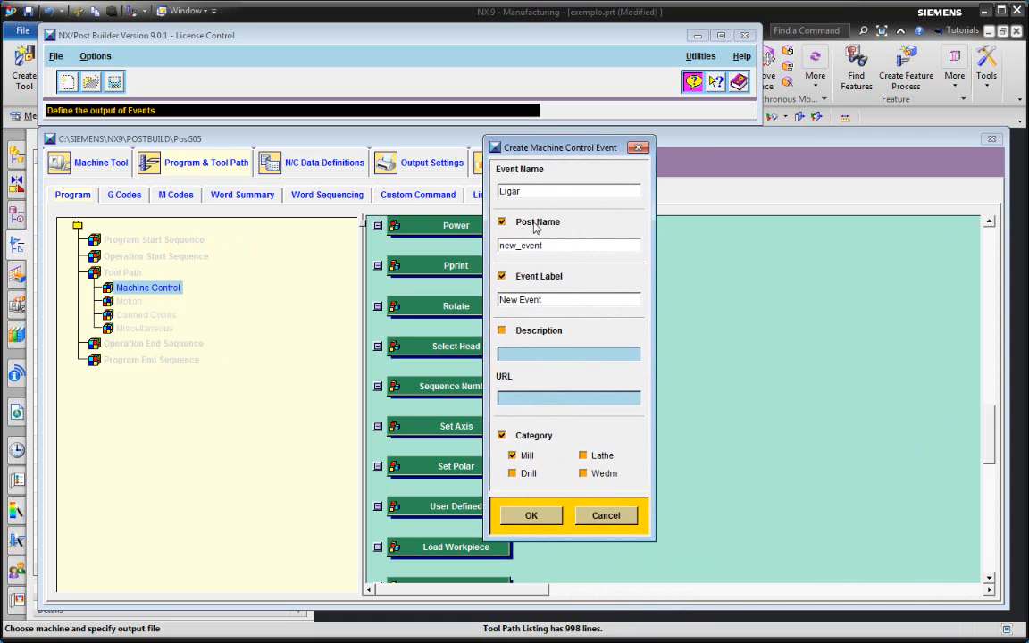
type("G05")
- Set the event's post name to LigarG05 and its label to Ligar G05, and create the event
left_click_drag(556, 193, 393, 195)
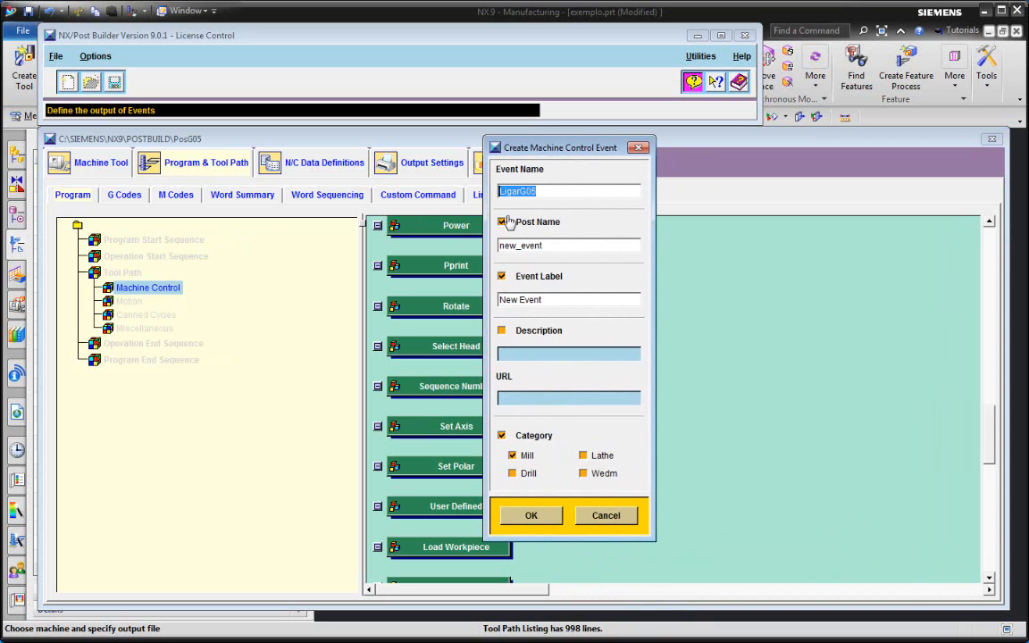
key("ctrl+c")
double_click(556, 243)
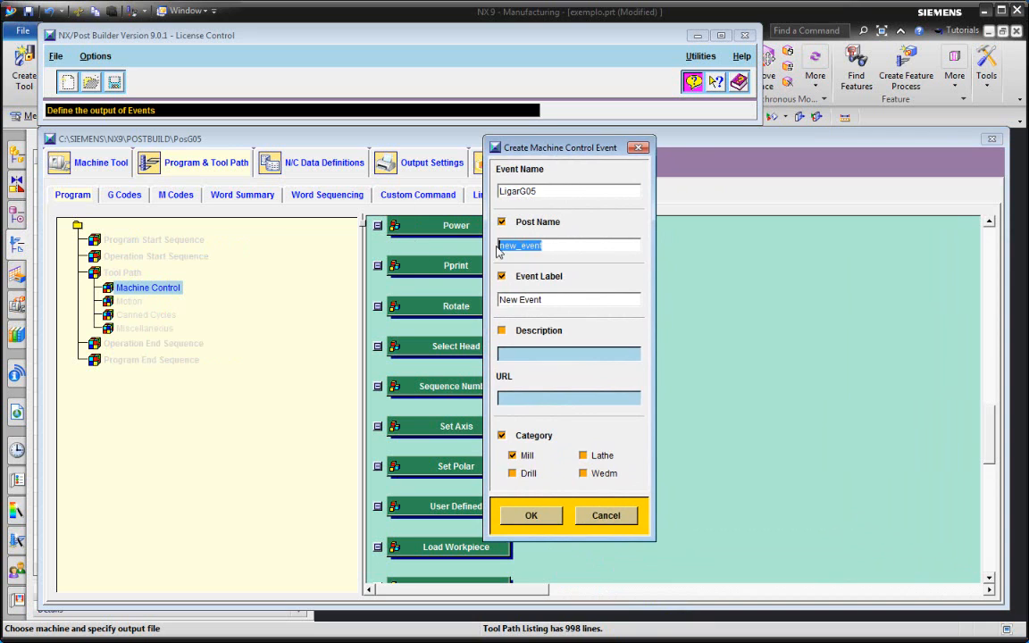
key("ctrl+v")
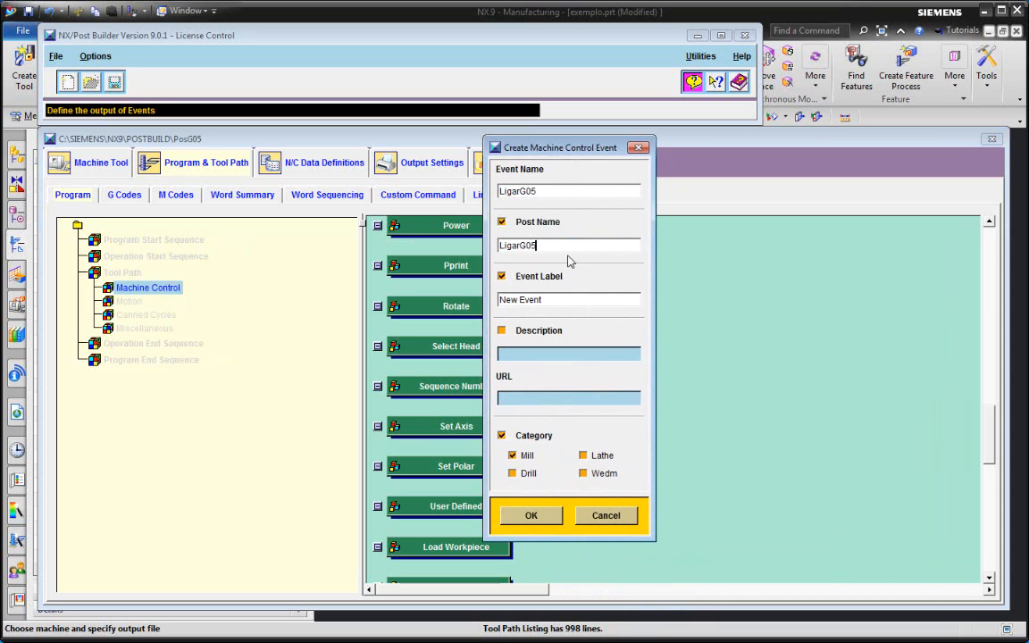
left_click_drag(557, 298, 487, 300)
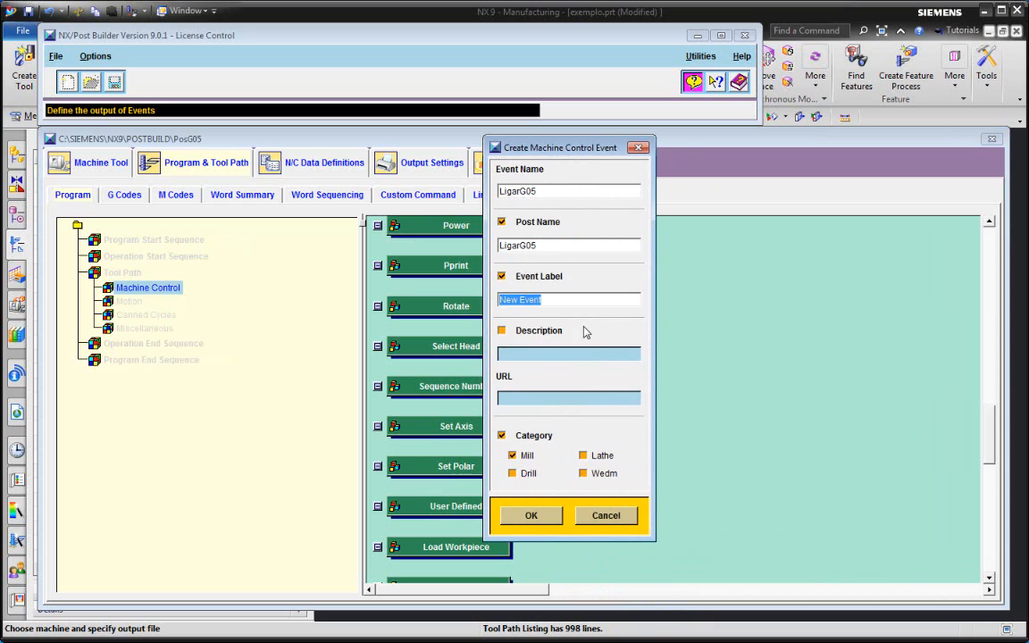
key("ctrl+v")
key("BackSpace")
left_click(532, 516)
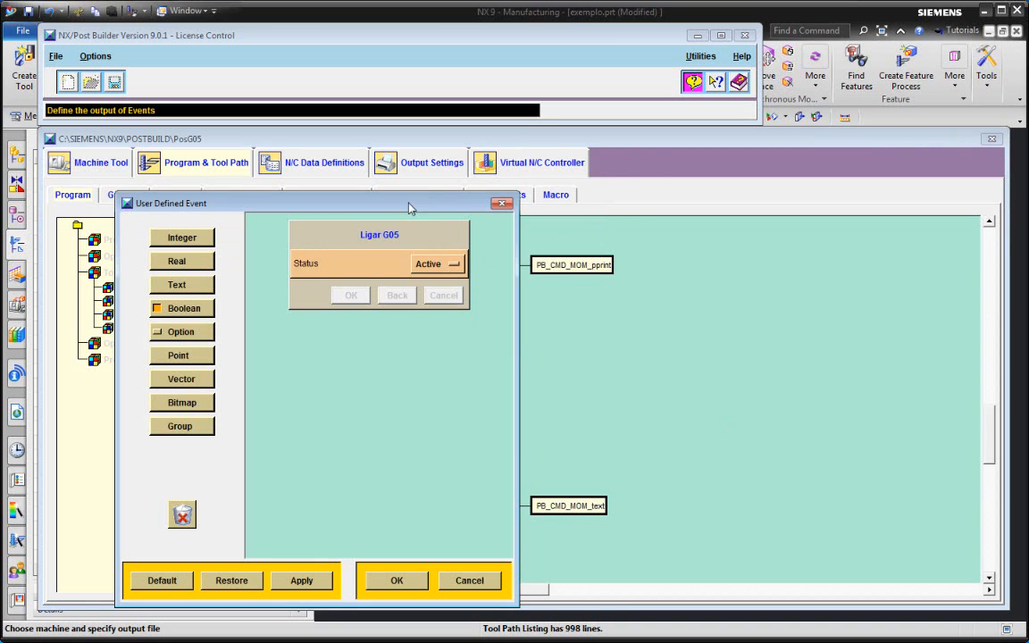
- Add a Boolean parameter to the Ligar G05 event and label it Status
left_click_drag(409, 208, 576, 158)
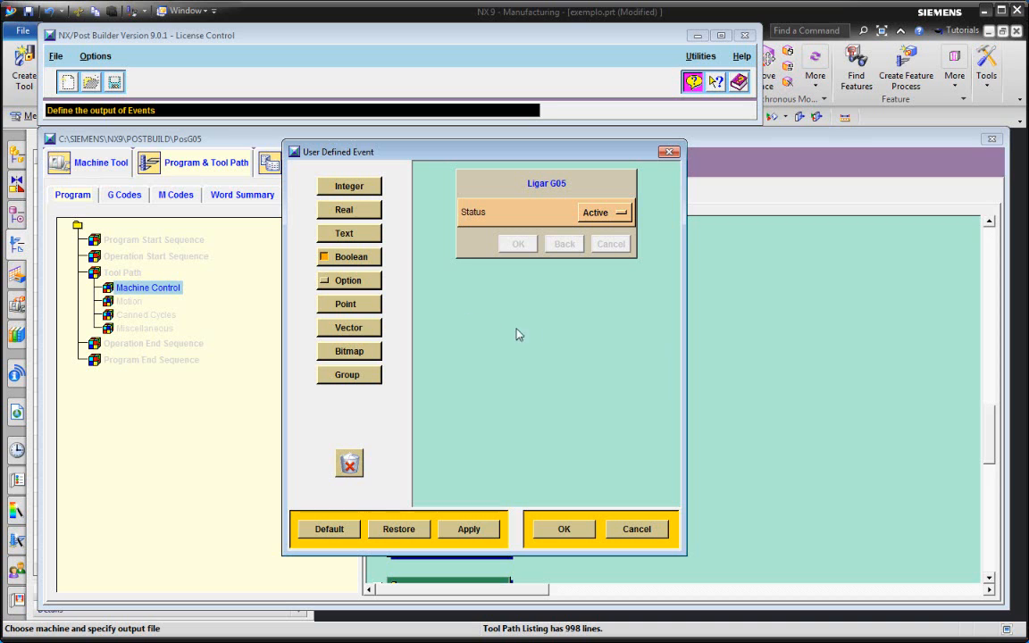
left_click_drag(370, 259, 537, 237)
left_click_drag(385, 225, 234, 215)
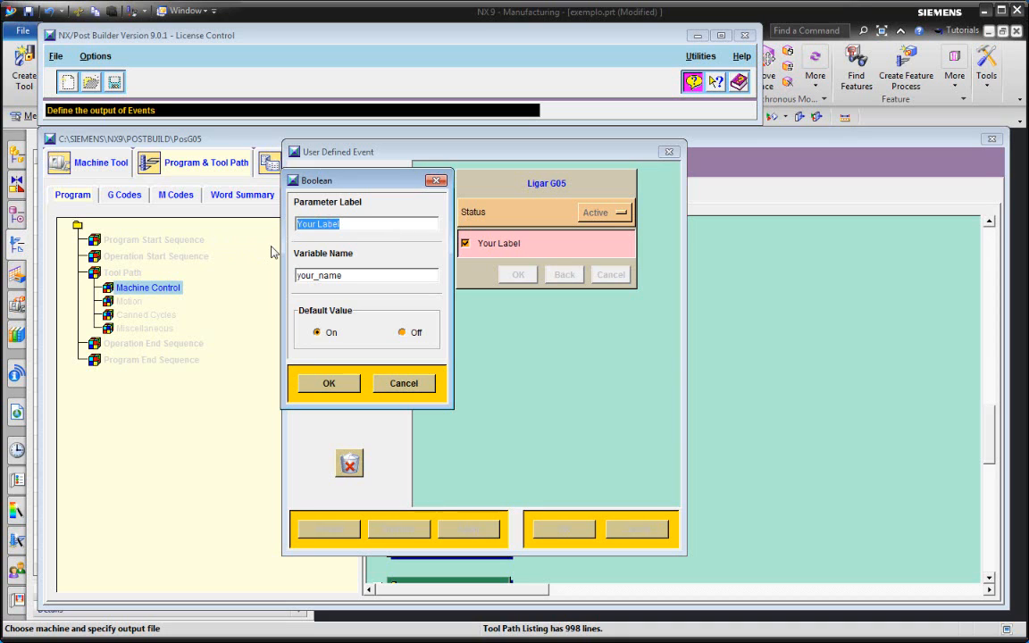
type("Ligar")
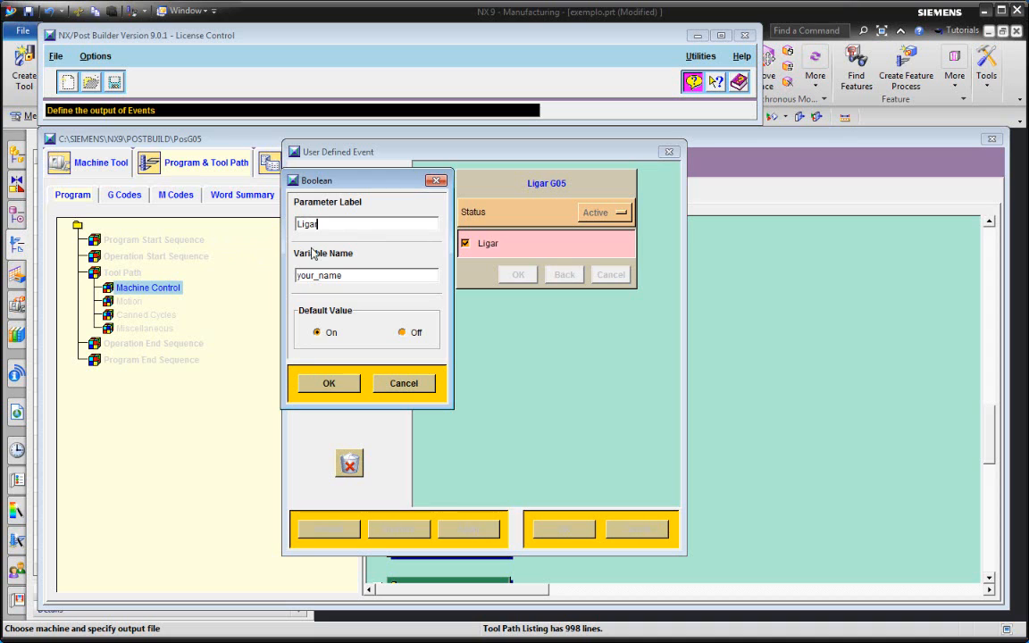
left_click_drag(341, 224, 216, 219)
type("Status")
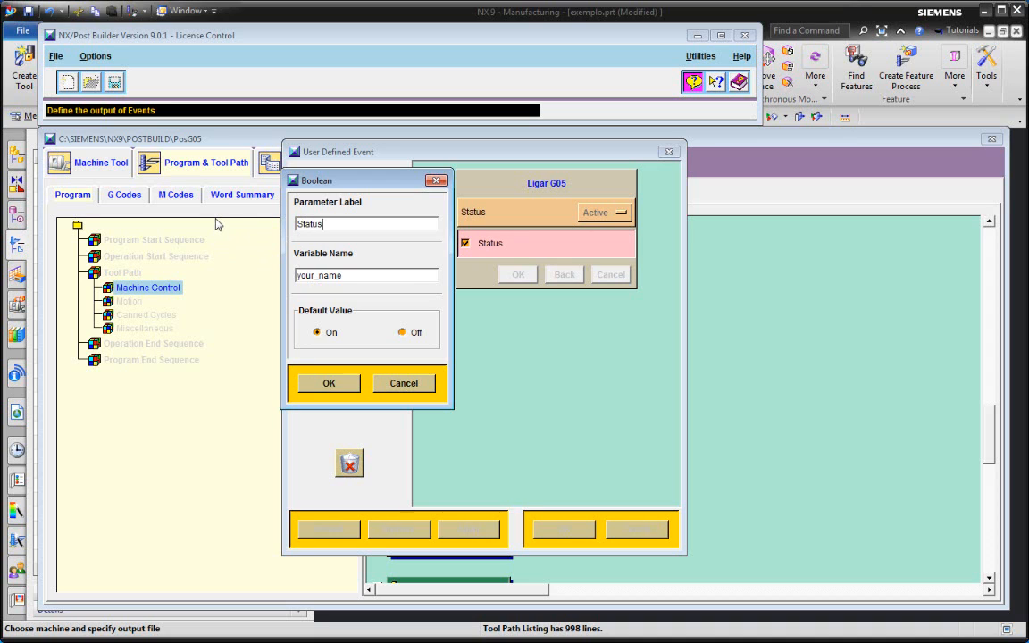
- Set the Boolean's variable name to statusg05 with default value Off, and accept the user defined event
left_click_drag(395, 272, 299, 266)
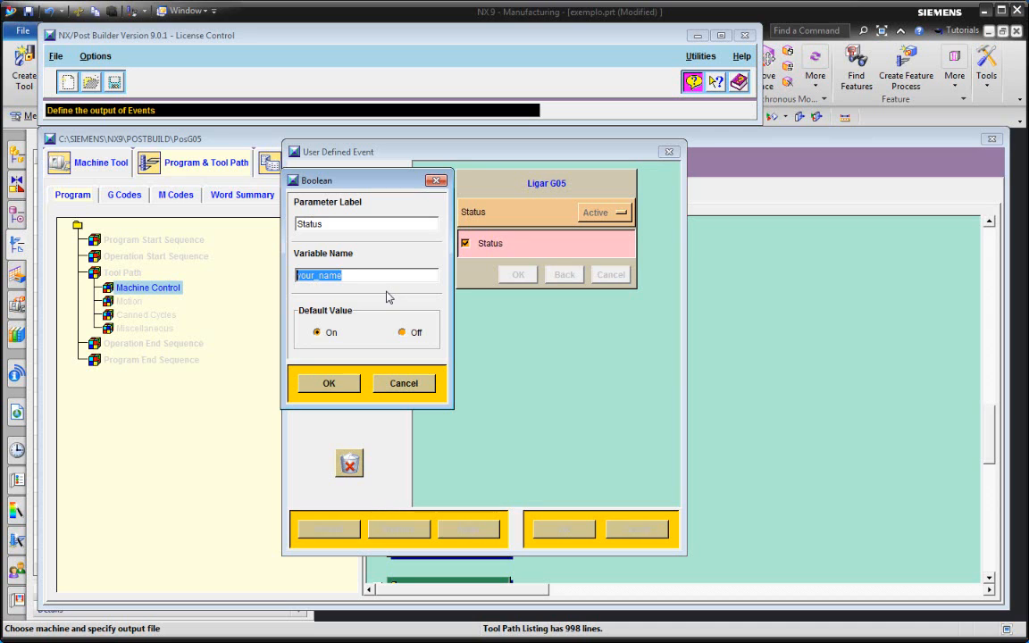
type("status")
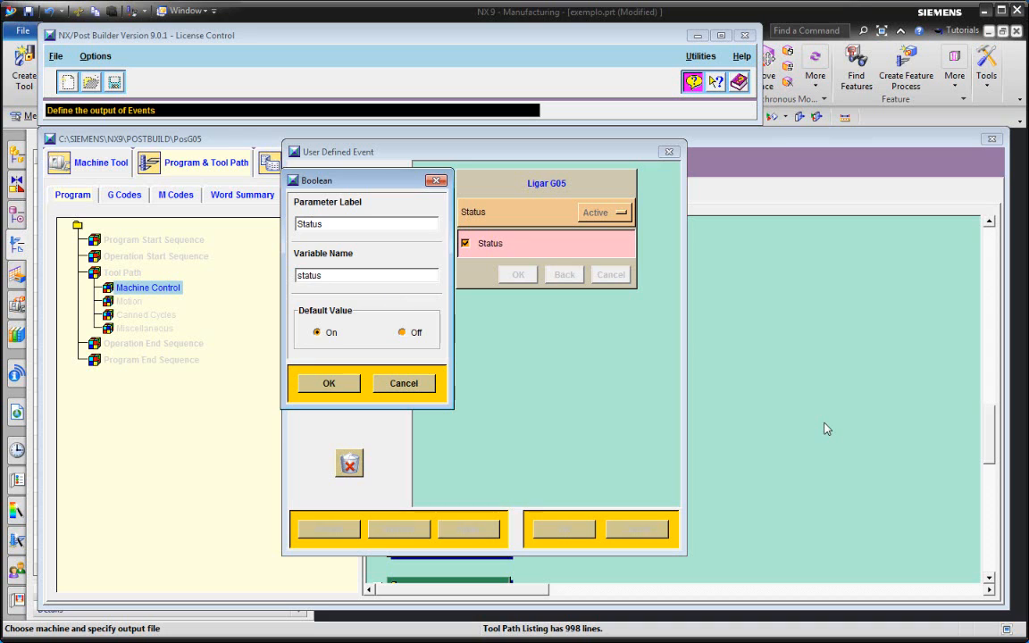
type("g05")
left_click(403, 334)
left_click(338, 389)
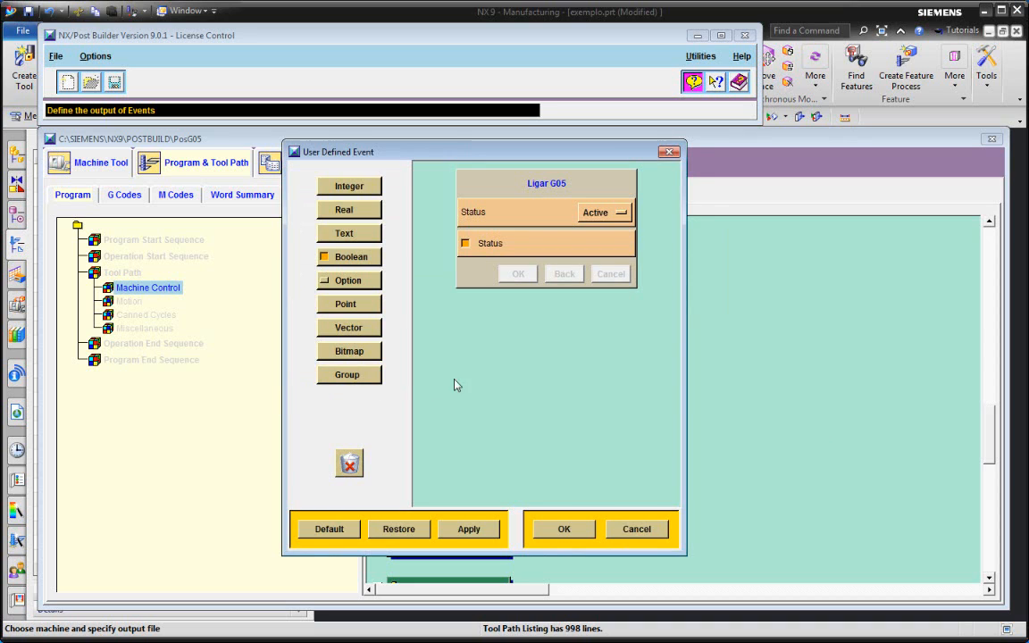
left_click(565, 530)
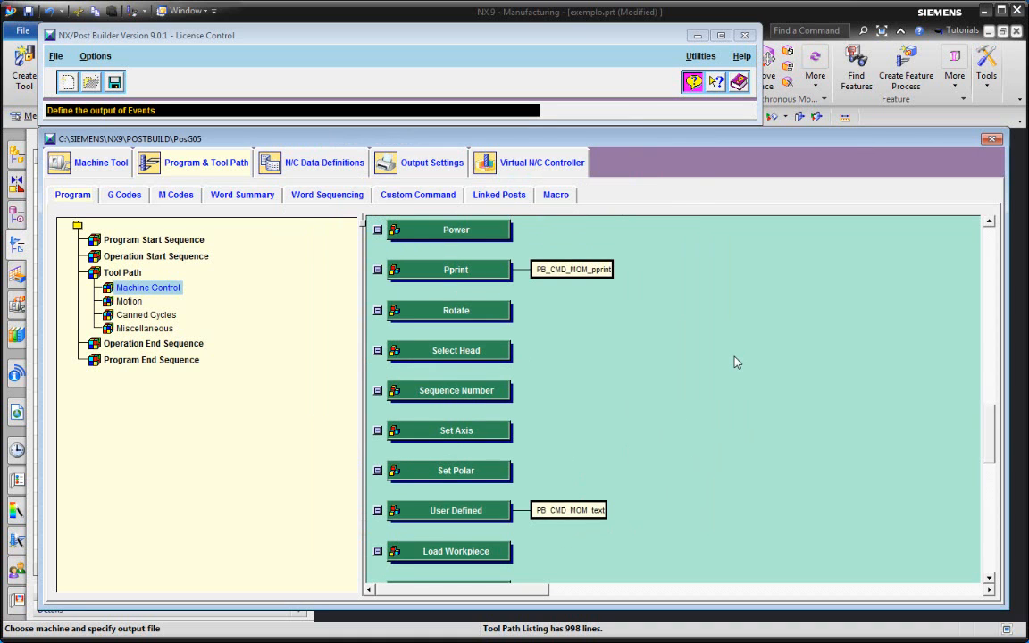
- Locate the Ligar G05 event at the end of the machine control events and check its edit options
scroll(702, 357, "down", 2)
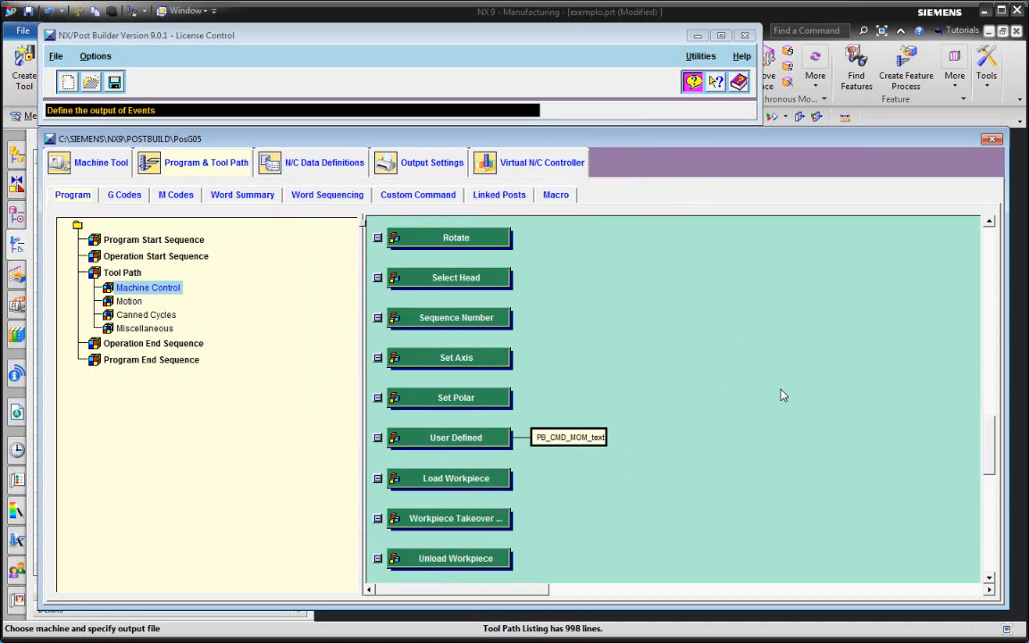
scroll(781, 395, "down", 3)
scroll(747, 395, "down", 2)
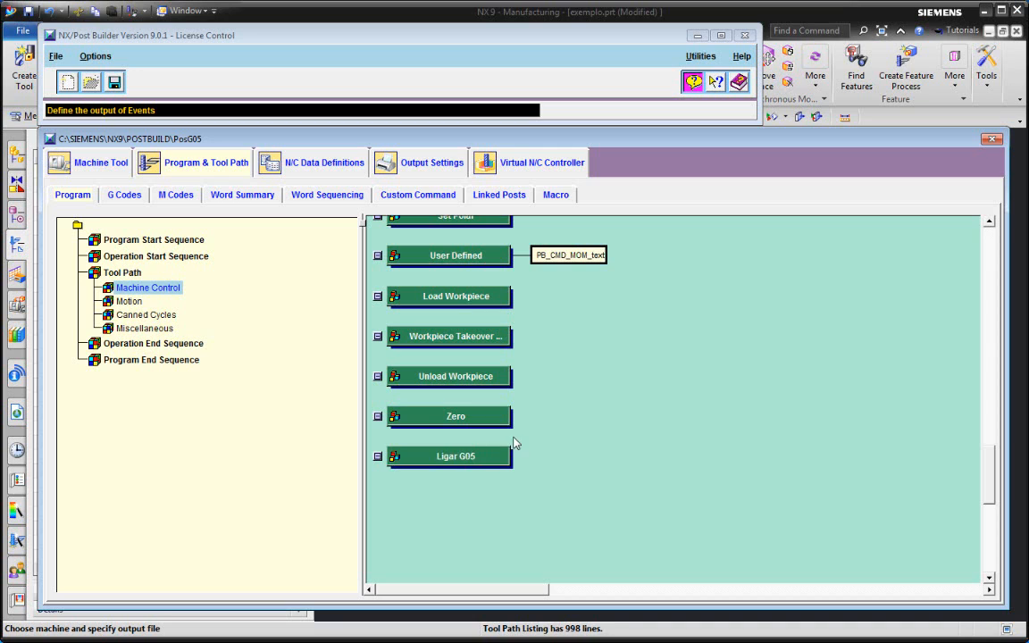
left_click(461, 458)
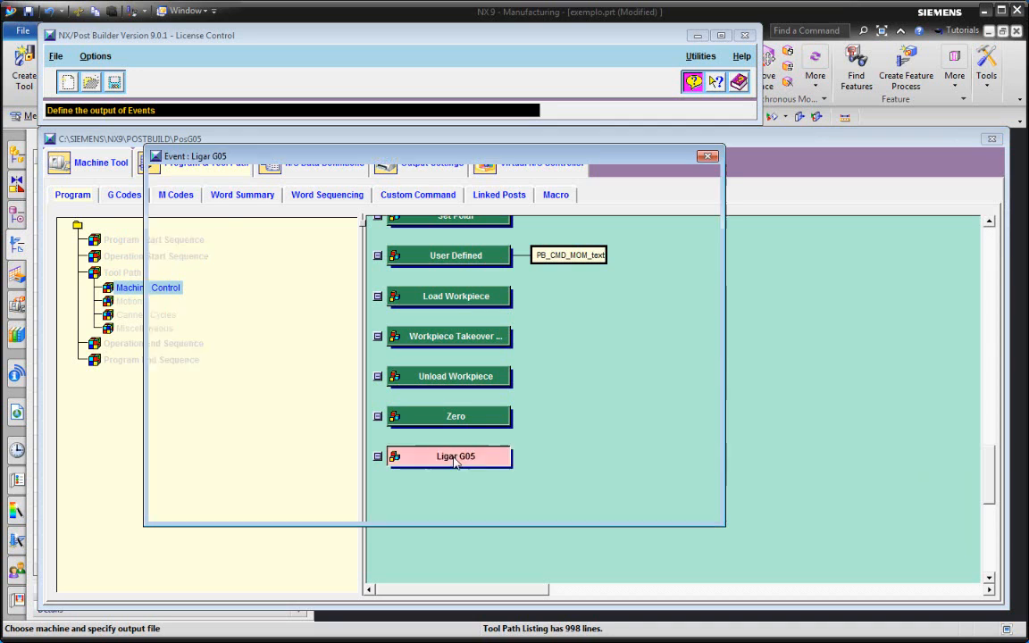
left_click(657, 502)
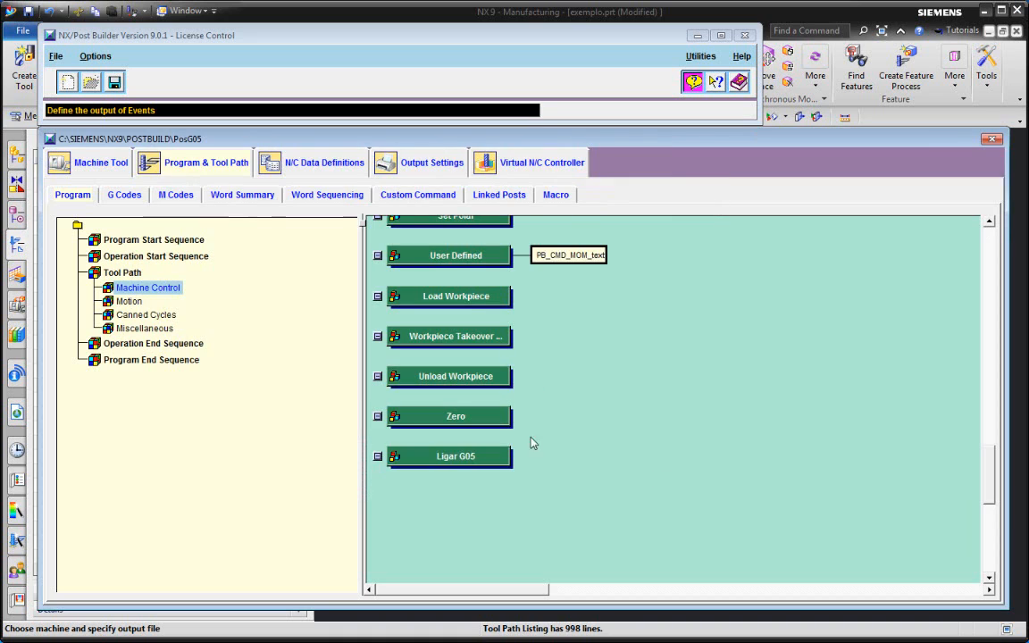
right_click(446, 458)
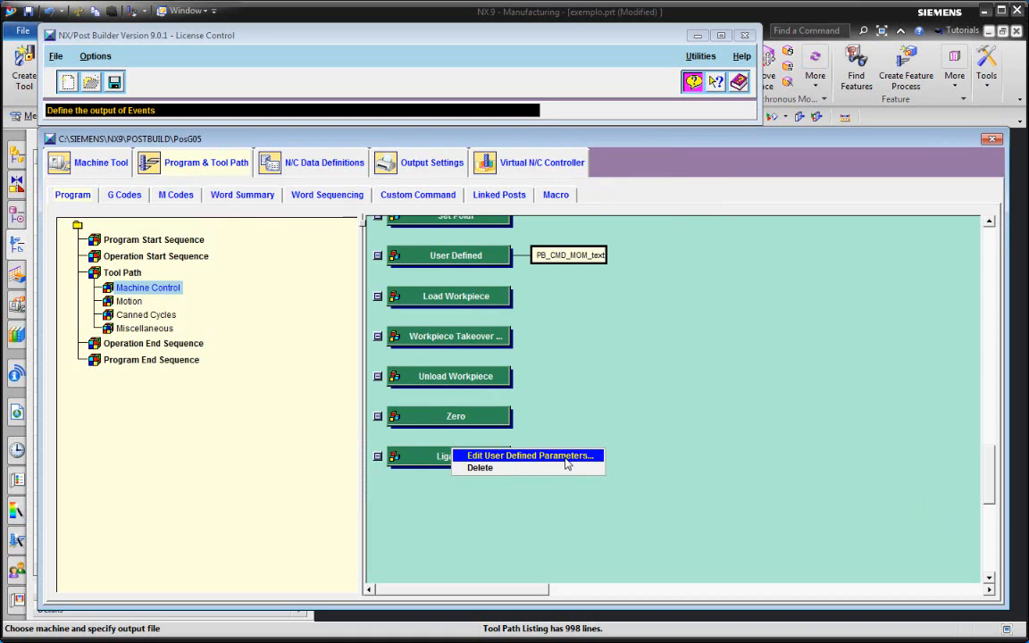
left_click(447, 457)
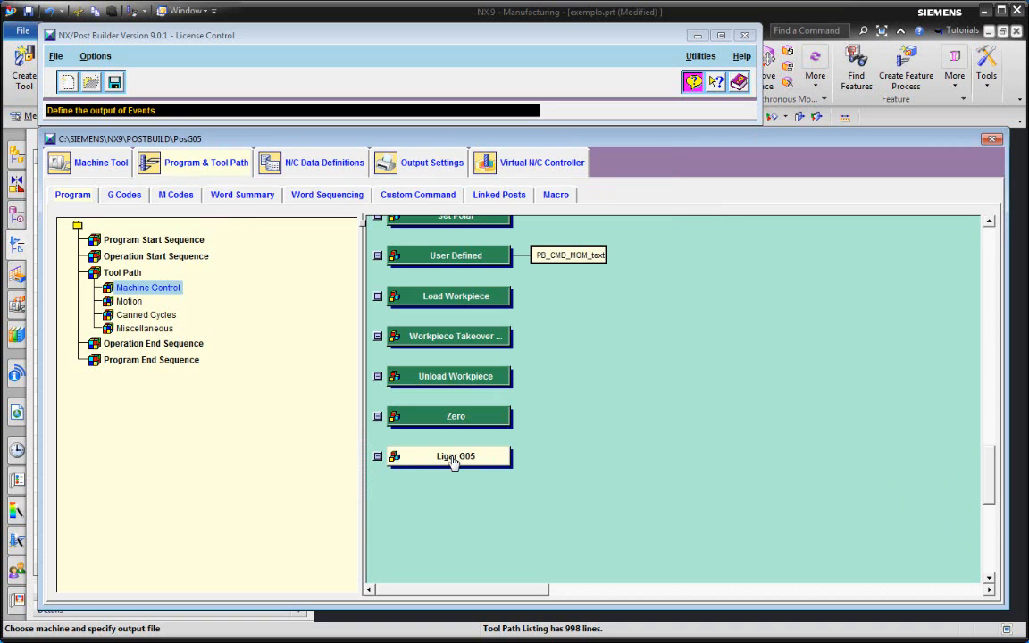
- Open the Ligar G05 event and add a new Custom Command block to it
left_click(456, 459)
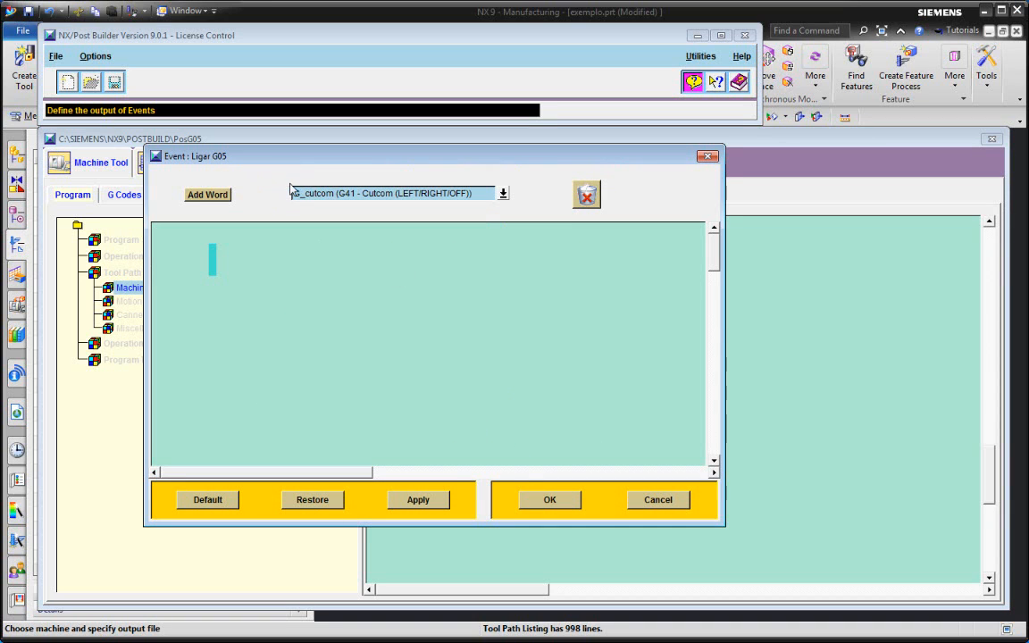
left_click(503, 194)
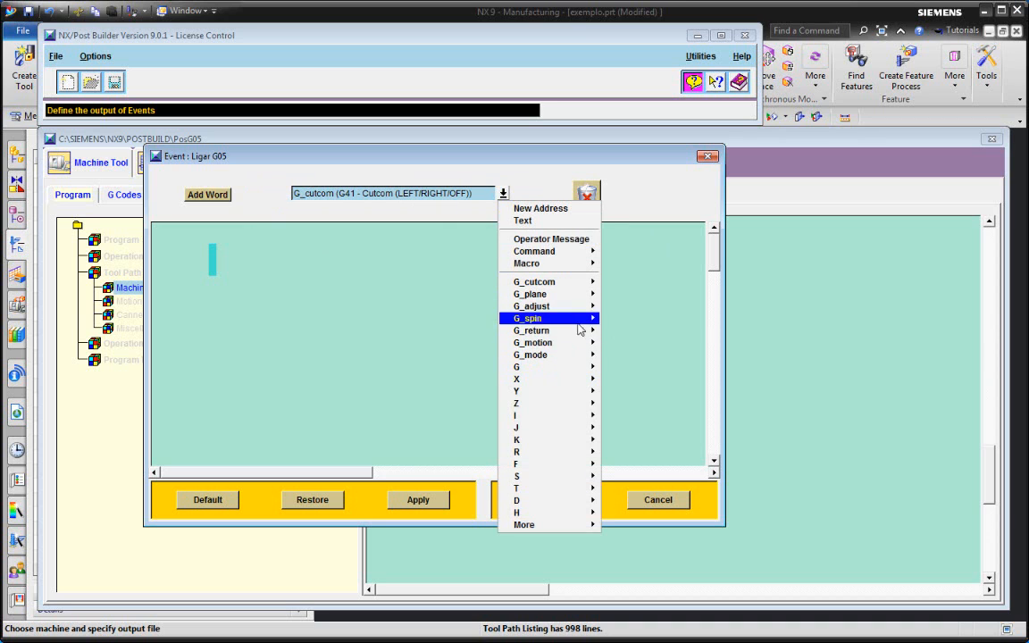
left_click(344, 286)
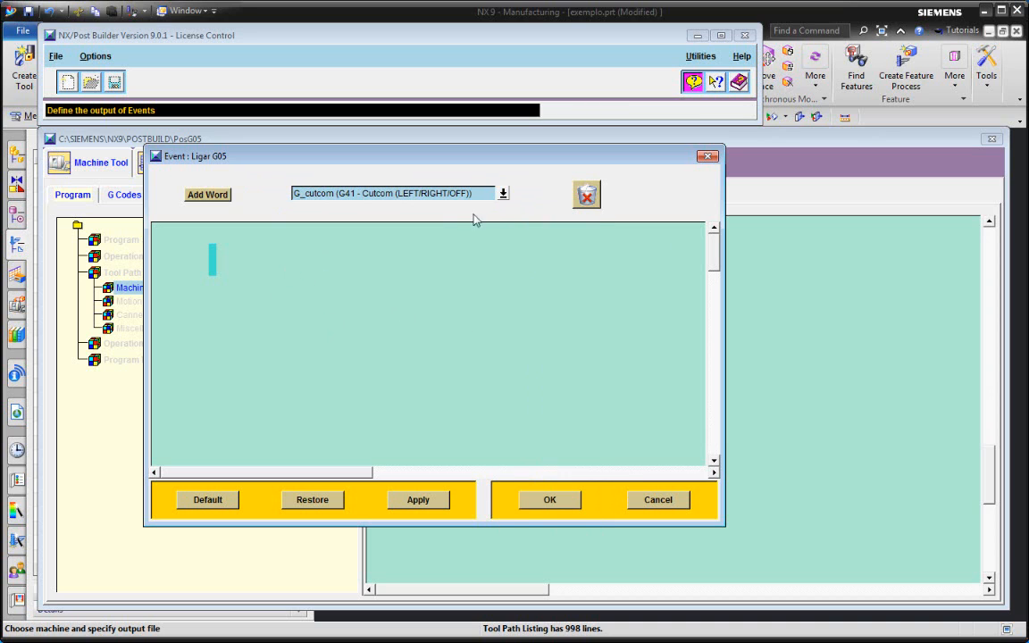
left_click(503, 194)
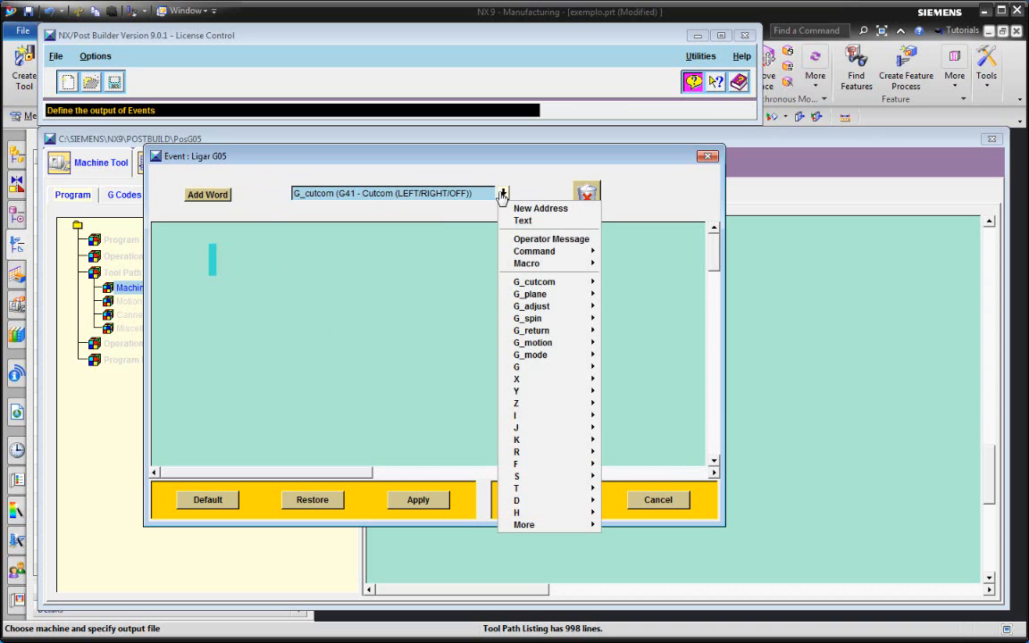
mouse_move(545, 252)
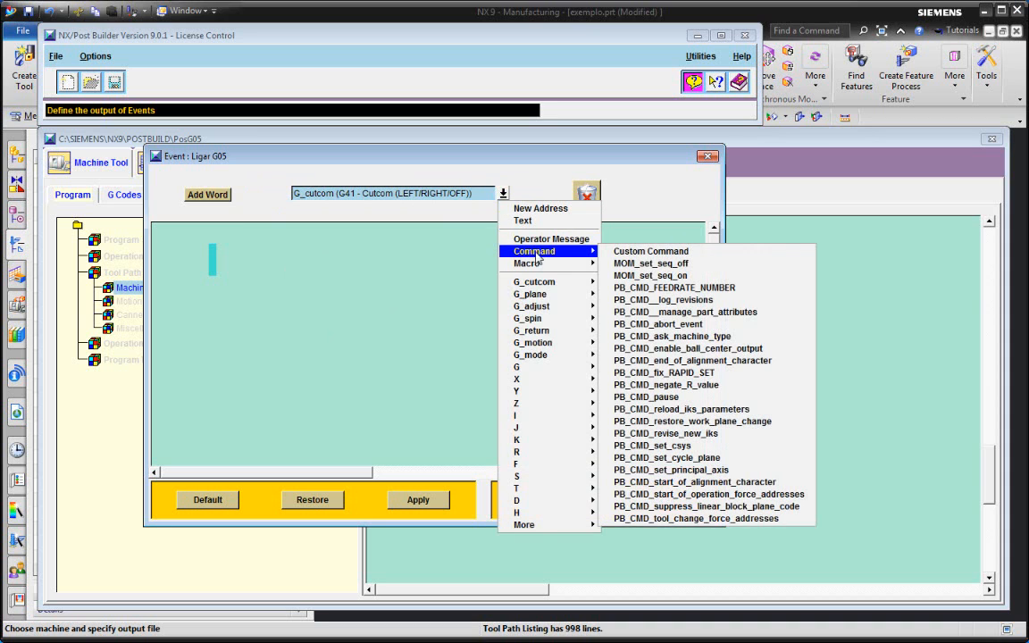
left_click(640, 253)
left_click_drag(205, 194, 221, 256)
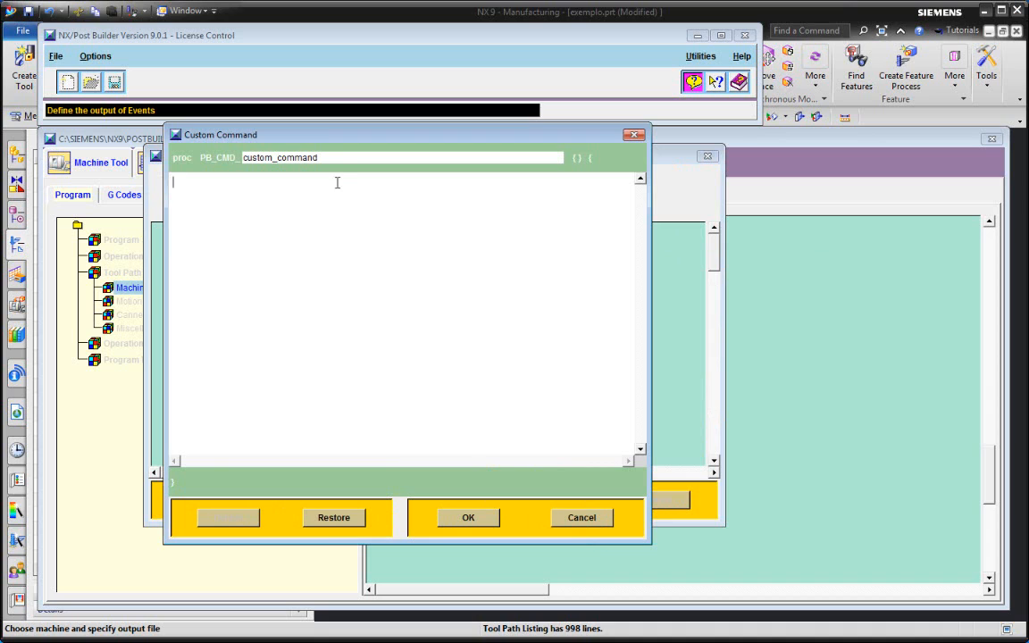
- Name the custom command PB_CMD_LigarG05, leaving its body empty
left_click(274, 177)
type("LigarG05")
left_click_drag(344, 158, 242, 159)
left_click(240, 181)
double_click(239, 181)
key("ctrl+c")
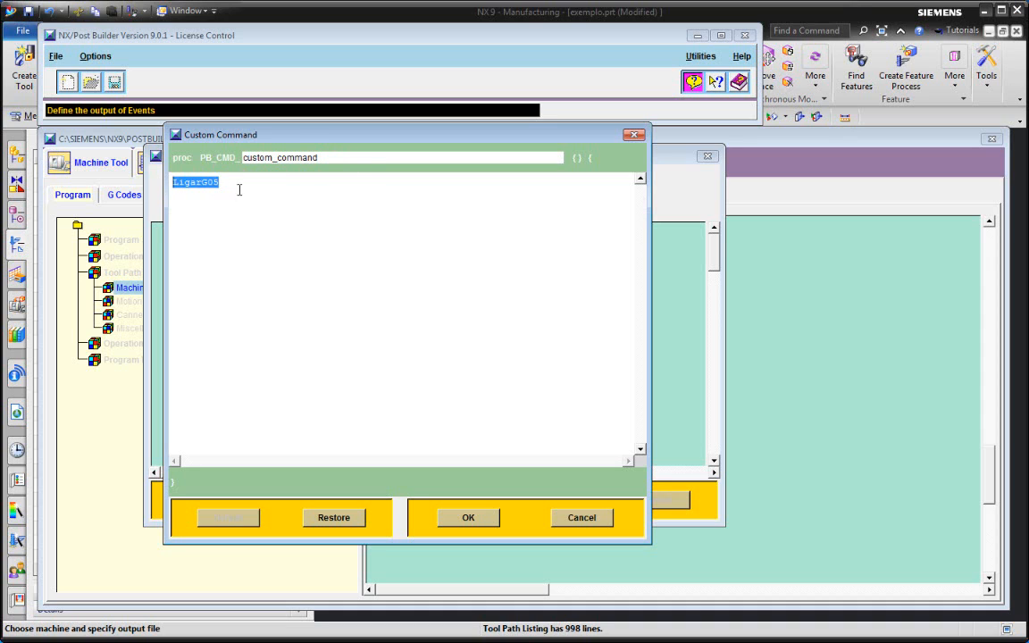
key("Delete")
left_click(338, 157)
double_click(271, 158)
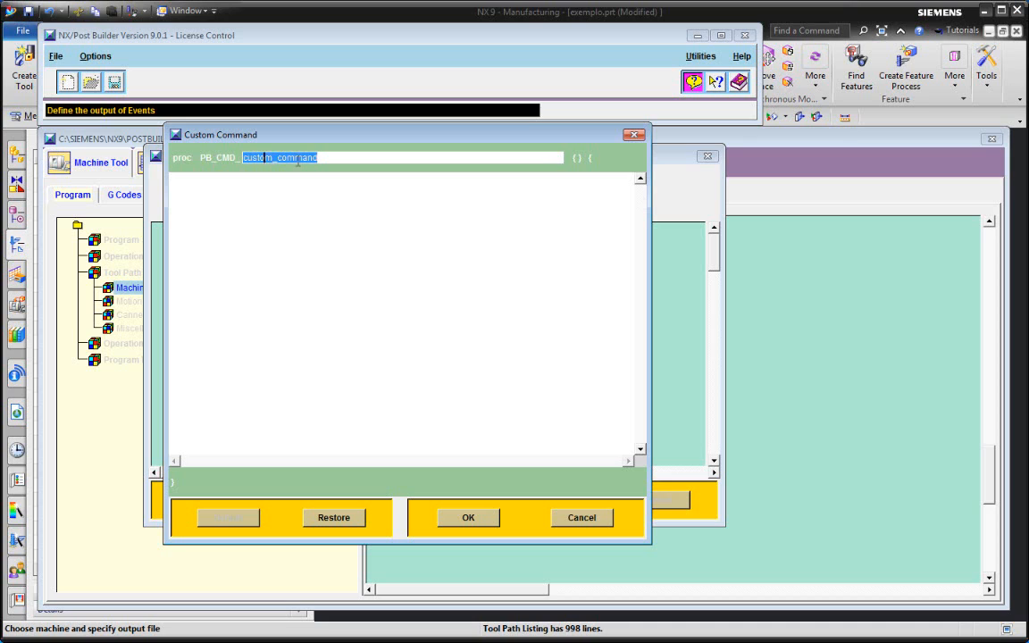
key("ctrl+v")
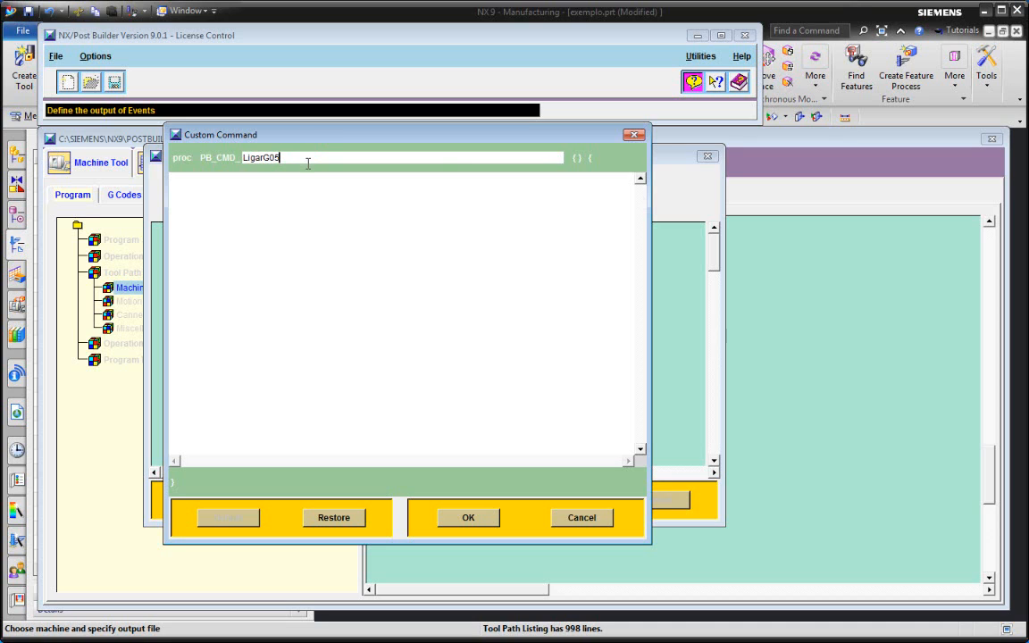
- Name the custom command PB_CMD_LigarG05Status, declare global mom_statusg05 in its body, and accept the command and event
type("Status")
type("glob")
type("al")
type("mom")
type("_status")
type("g05")
left_click(468, 547)
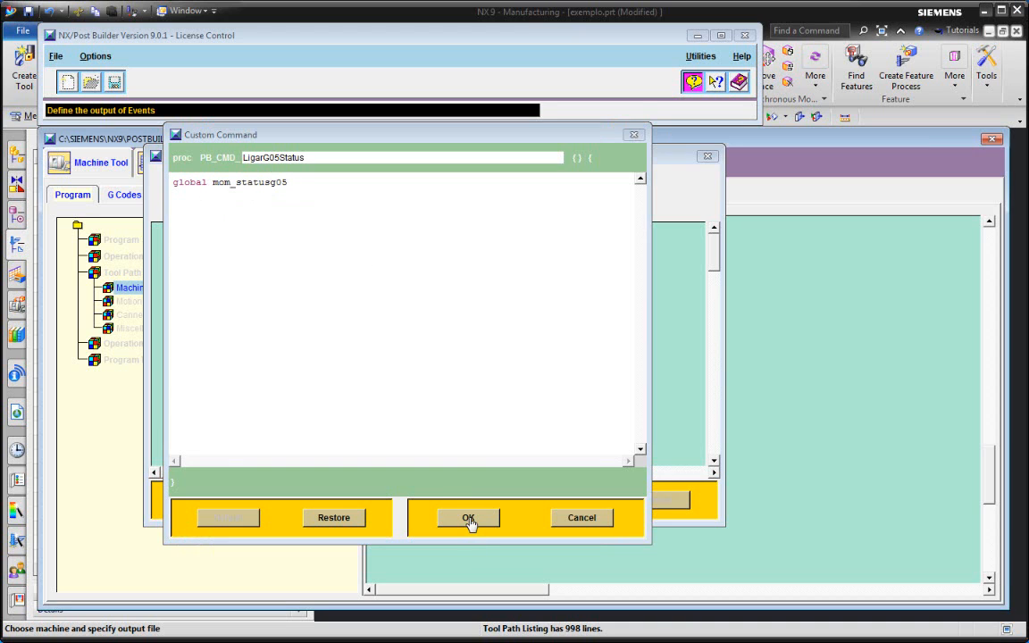
left_click(468, 519)
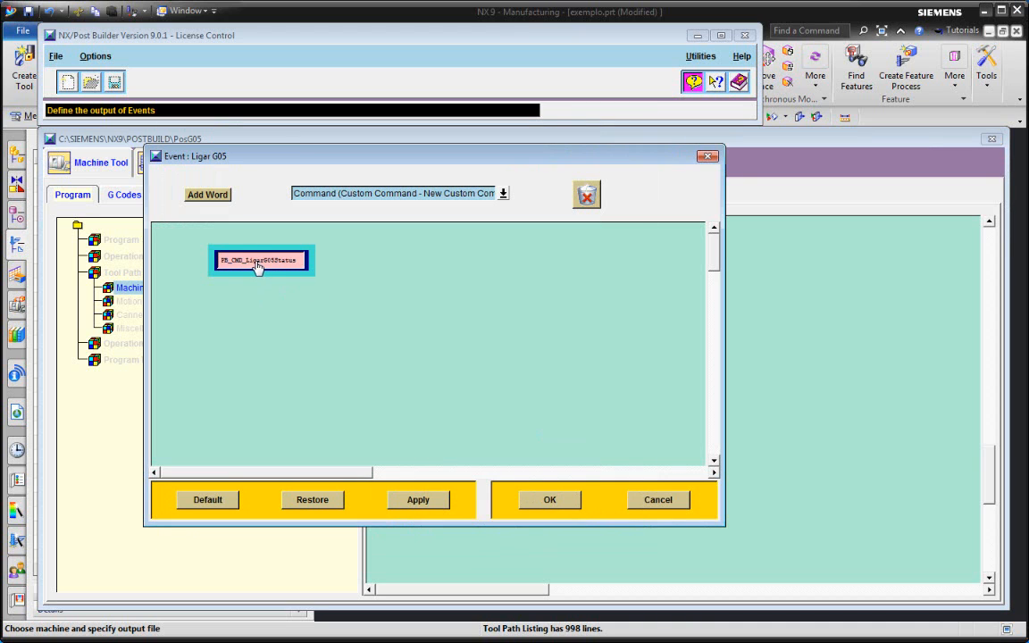
left_click(550, 499)
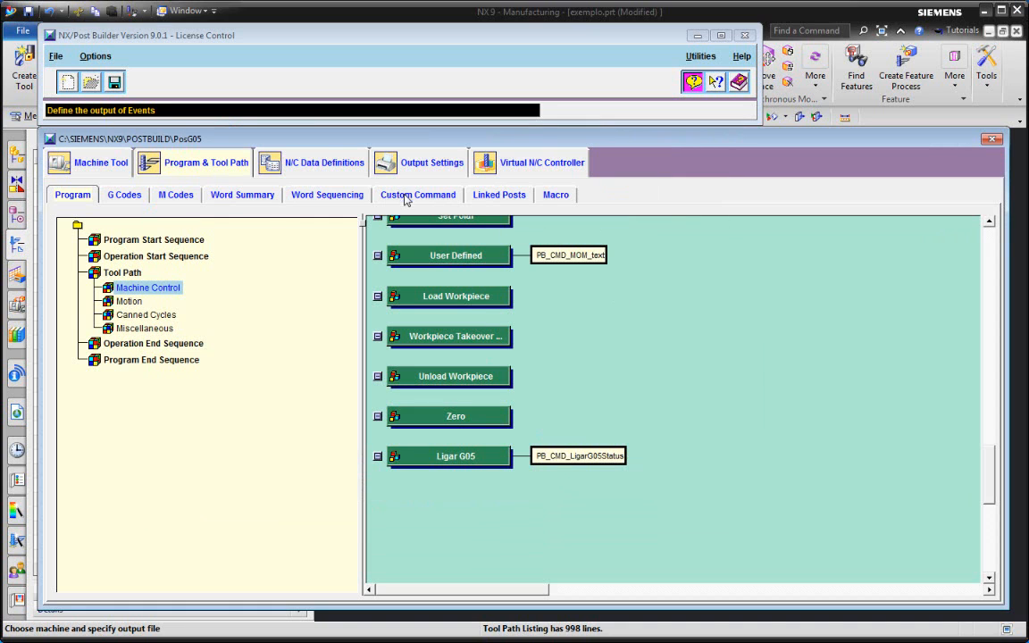
- Open the Ligar G05 event's user defined parameters and delete the Status option set to Active, keeping the Boolean Status
right_click(450, 461)
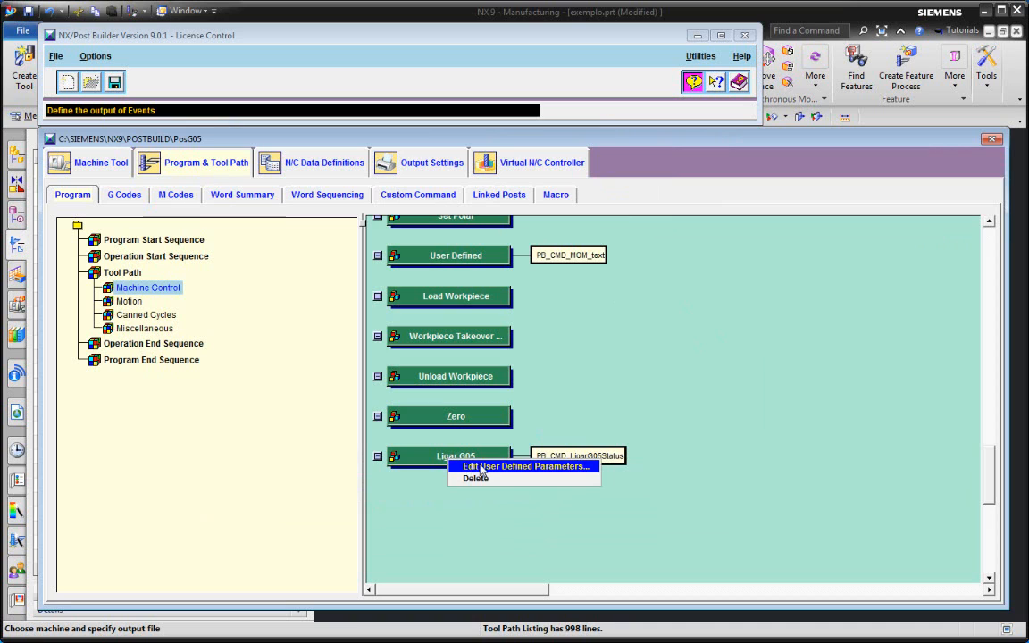
left_click(458, 466)
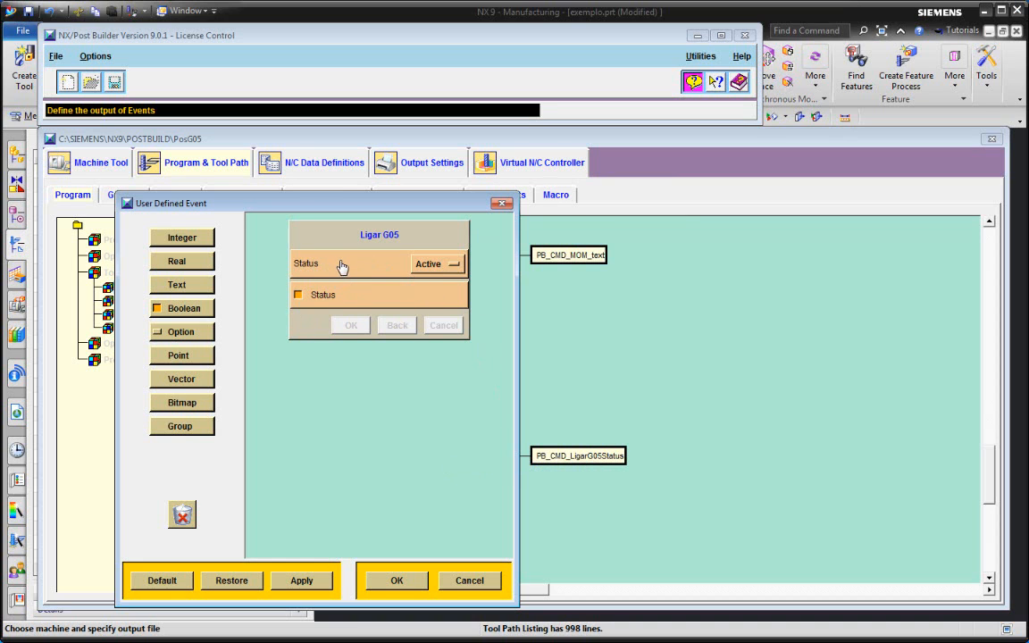
left_click_drag(357, 267, 183, 515)
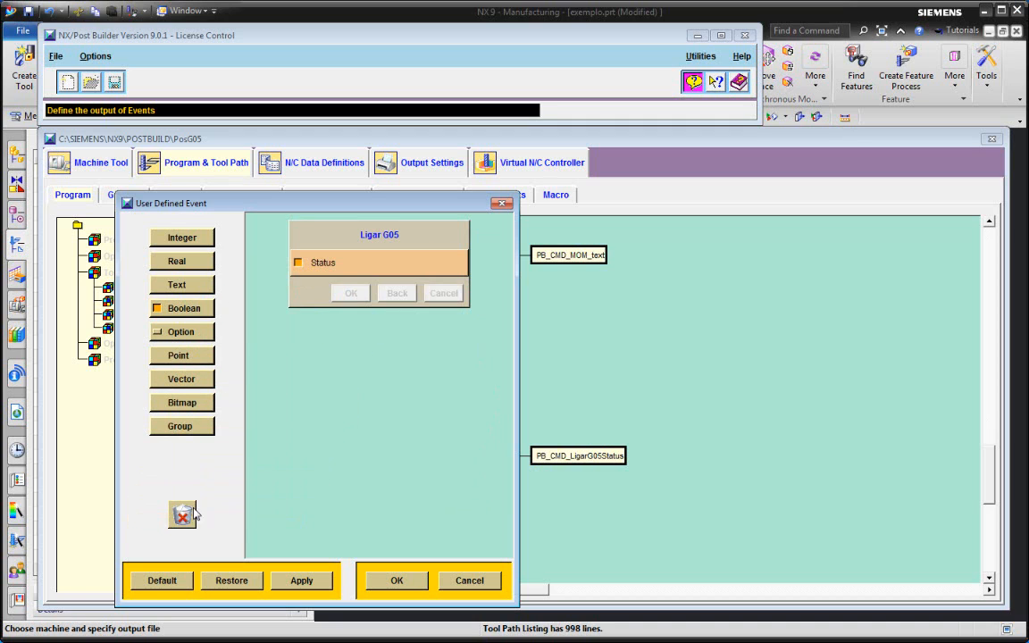
- Copy the variable name statusg05 from the Boolean Status parameter without changing it, and accept the user defined event
right_click(331, 266)
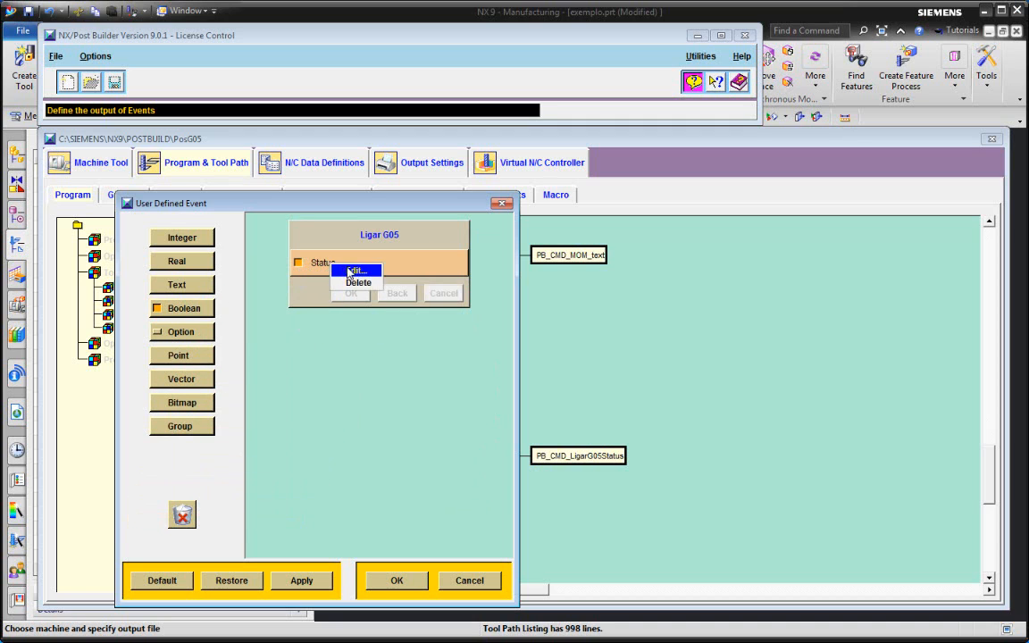
left_click(350, 270)
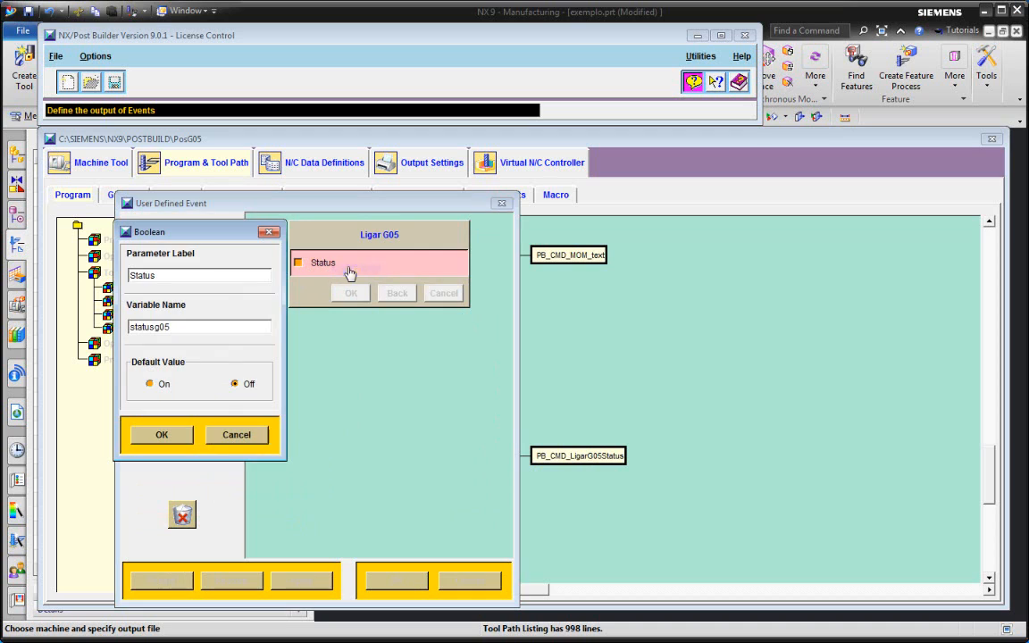
left_click_drag(185, 327, 81, 342)
left_click(185, 328)
left_click_drag(196, 327, 86, 330)
key("ctrl+c")
left_click(228, 434)
left_click(416, 581)
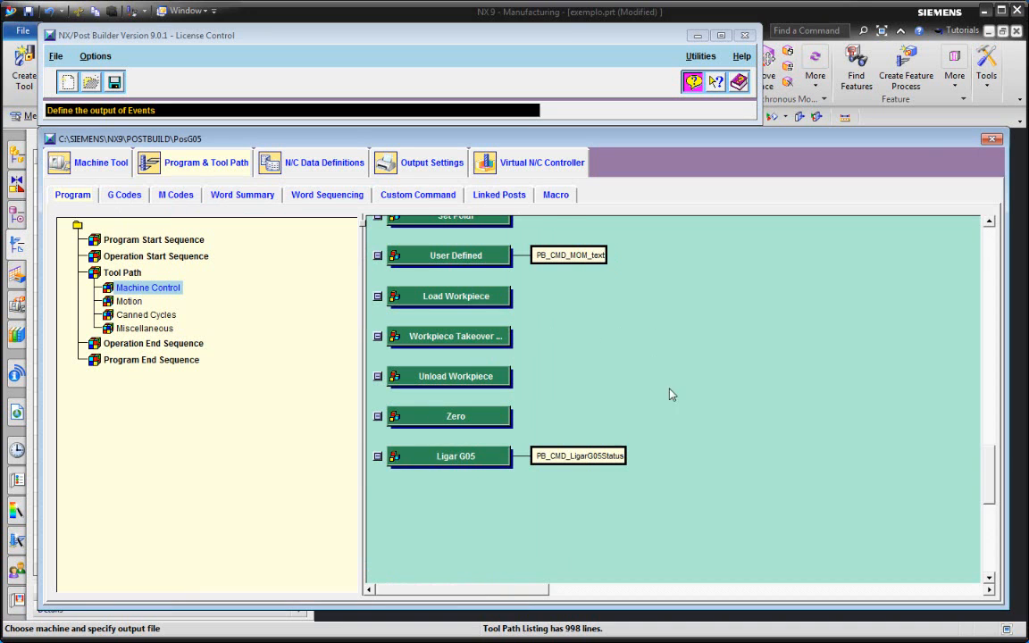
- Reopen the PB_CMD_LigarG05Status command of the Ligar G05 event and replace the global variable's name after mom_ with the copied statusg05
left_click(470, 460)
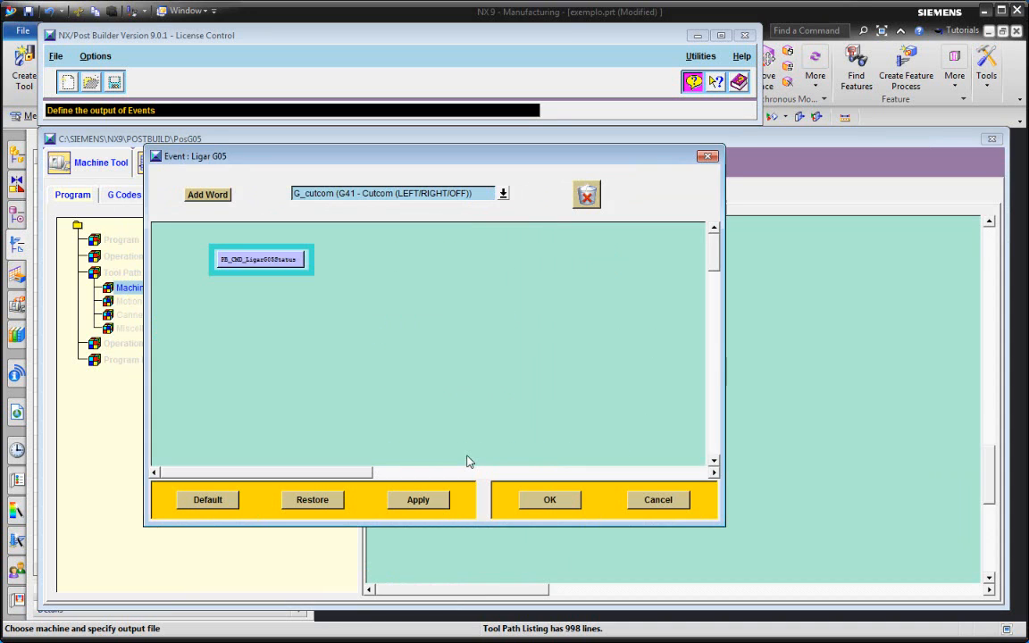
right_click(272, 261)
left_click(296, 268)
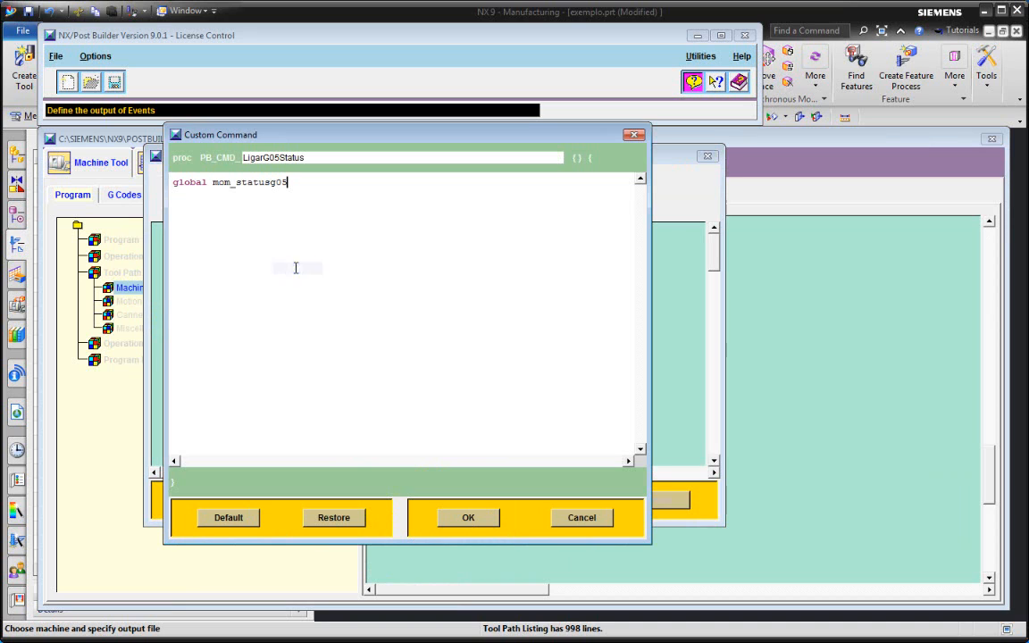
left_click_drag(292, 184, 241, 183)
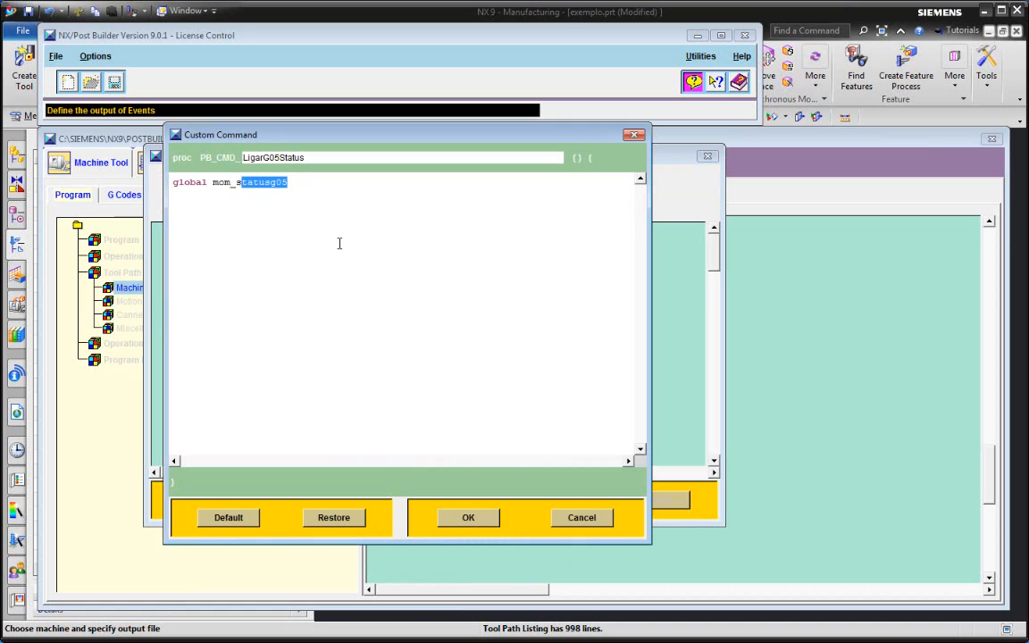
key("ctrl+v")
left_click_drag(294, 181, 234, 182)
key("ctrl+v")
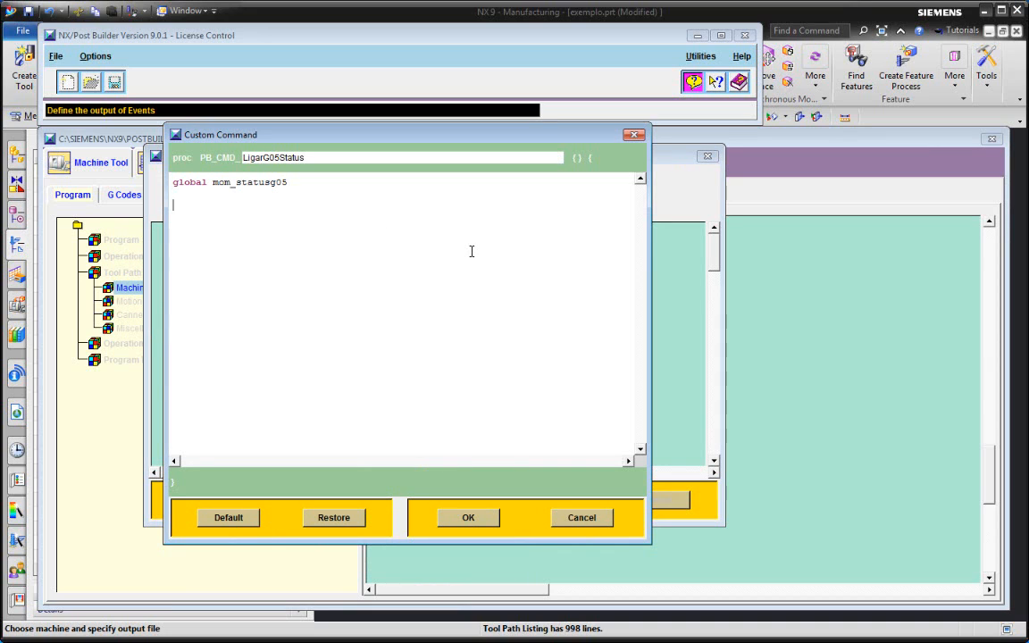
- Below the global declaration, add an empty if block in curly braces with the condition [info exists mom_]
type("if () ()")
key("Left")
key("Return")
key("Return")
left_click(195, 206)
key("Left")
type("[]")
key("Left")
type("info exists mom_")
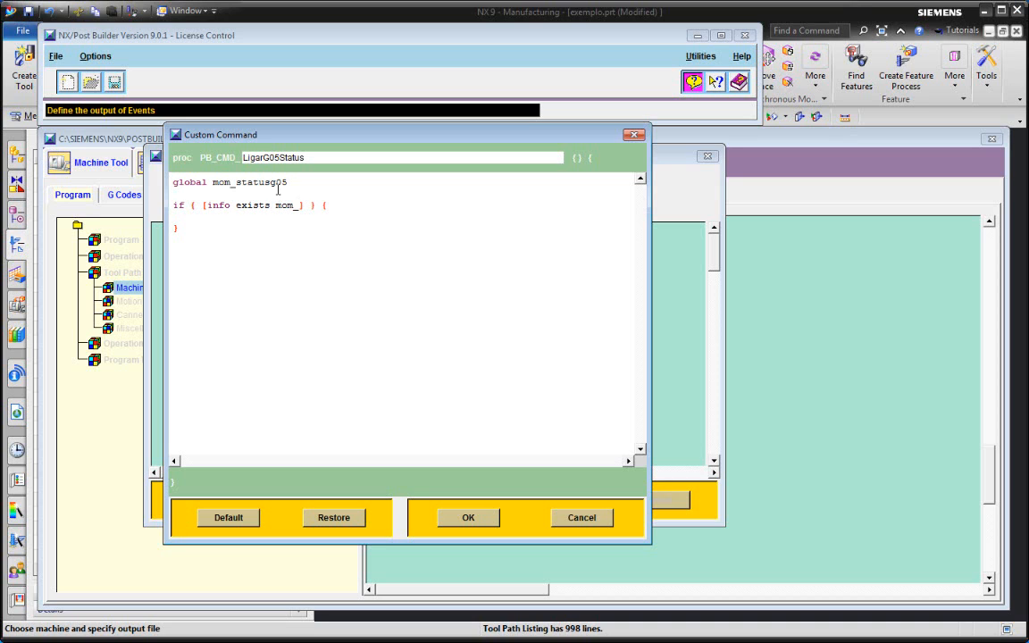
- Complete the variable name in the info exists condition as mom_statusg05, copied from the global declaration
double_click(250, 182)
key("ctrl+c")
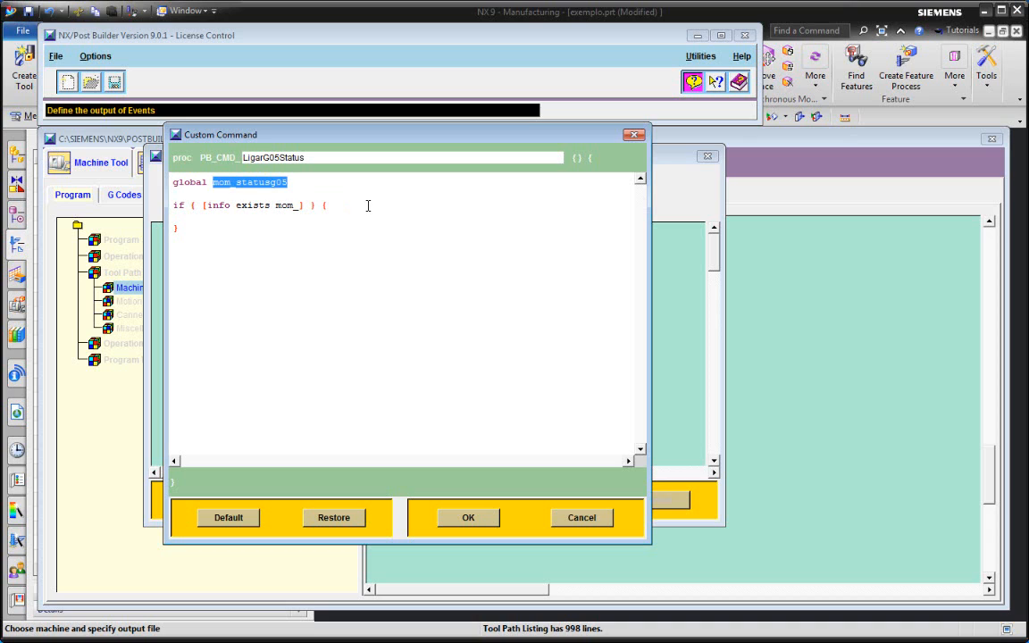
double_click(287, 206)
key("shift+Left")
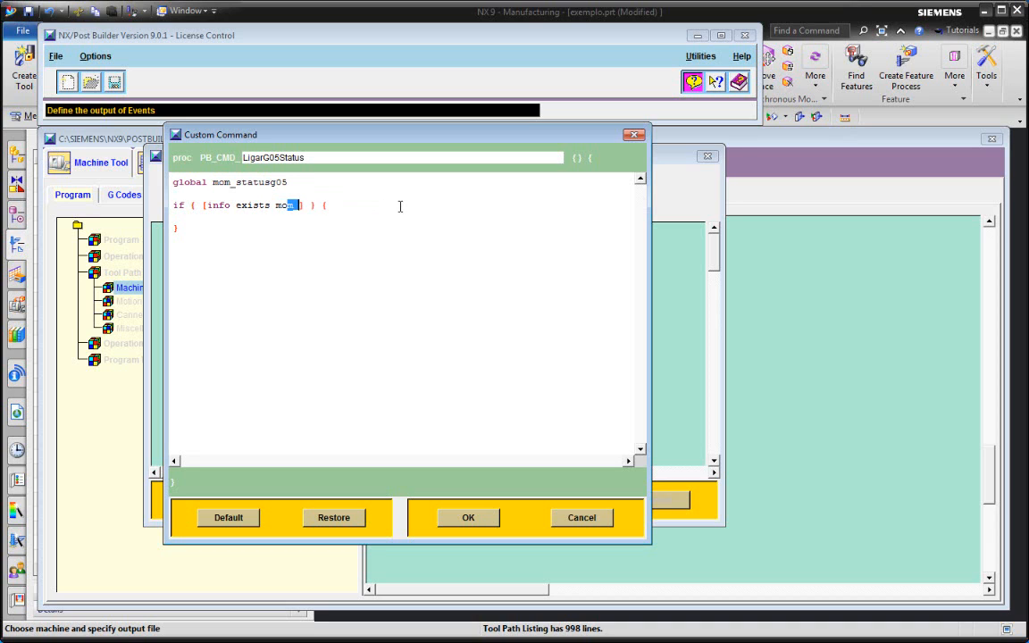
key("shift+Left")
key("ctrl+v")
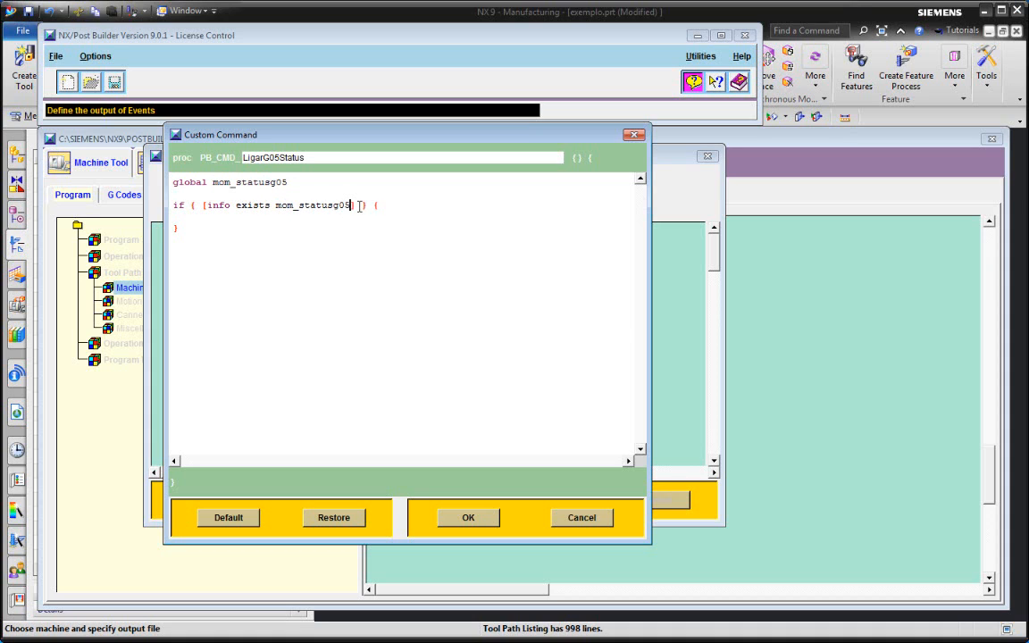
- Inside the if block, start a nested indented if statement with $mom_statusg05 in its condition
left_click(249, 220)
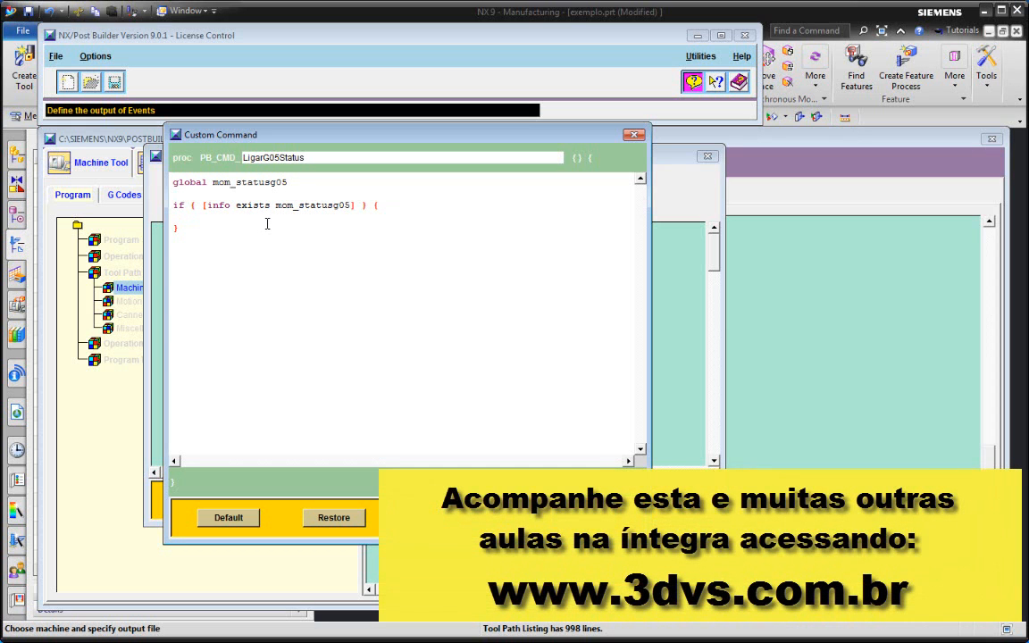
type("if ()")
key("Left")
type("$")
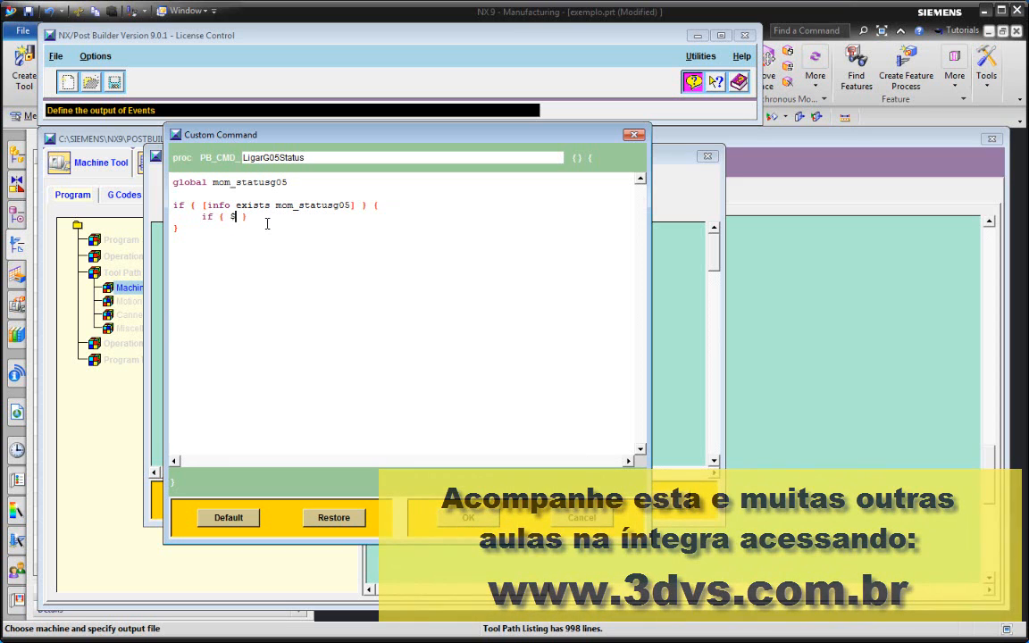
key("ctrl+v")
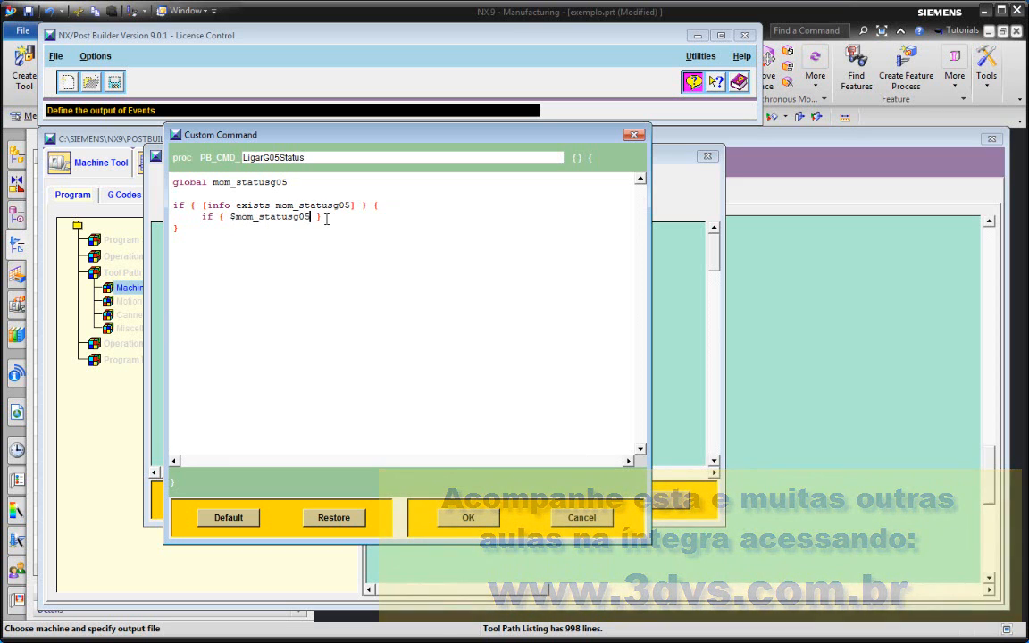